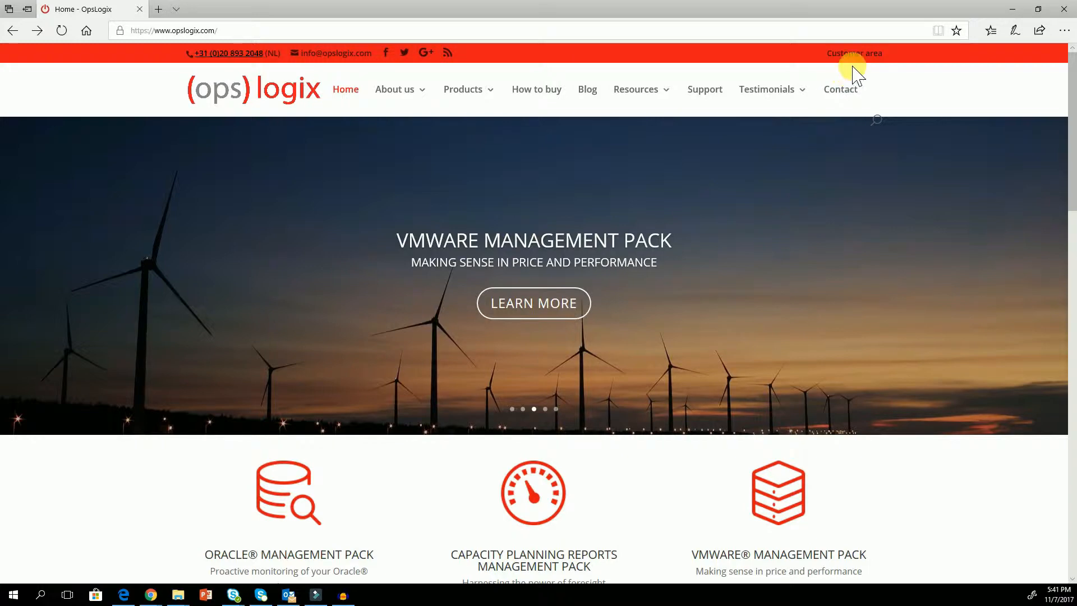
Open the customer area of the OpsLogix website.
left_click(844, 54)
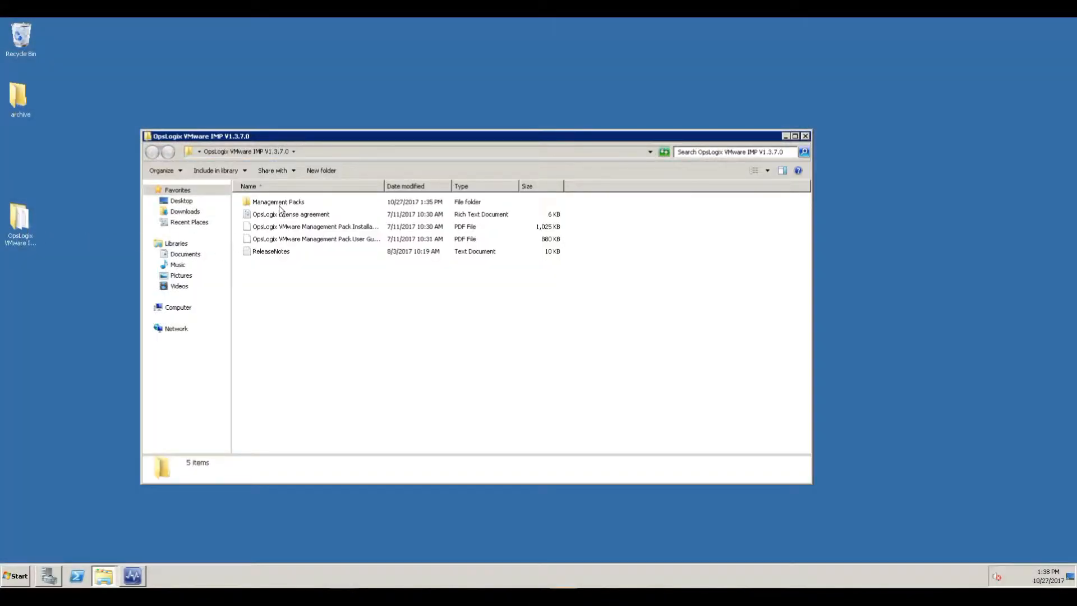
Copy the path of the Management Packs folder inside the OpsLogix VMware IMP V1.3.7.0 folder.
double_click(279, 205)
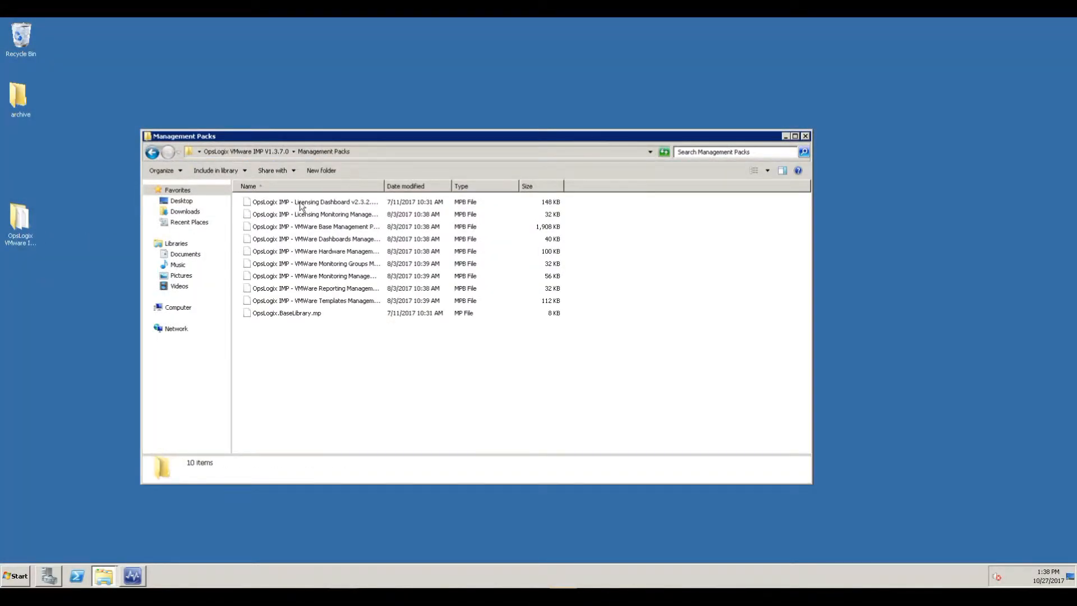
left_click(367, 151)
key("ctrl+c")
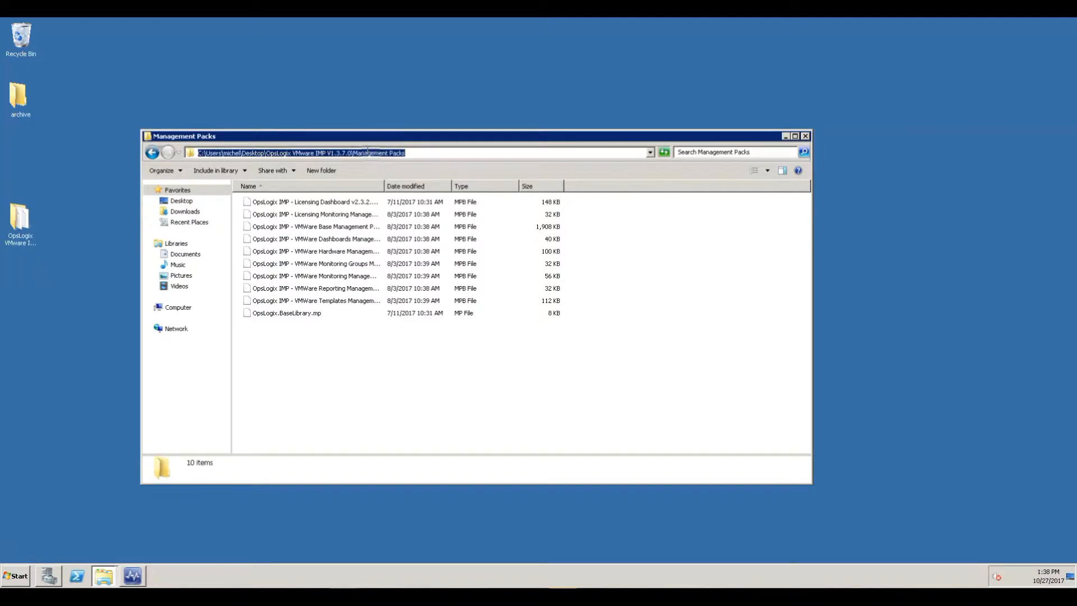
Switch to Operations Manager and start importing management packs from disk, declining the online catalog search for dependencies.
left_click(135, 575)
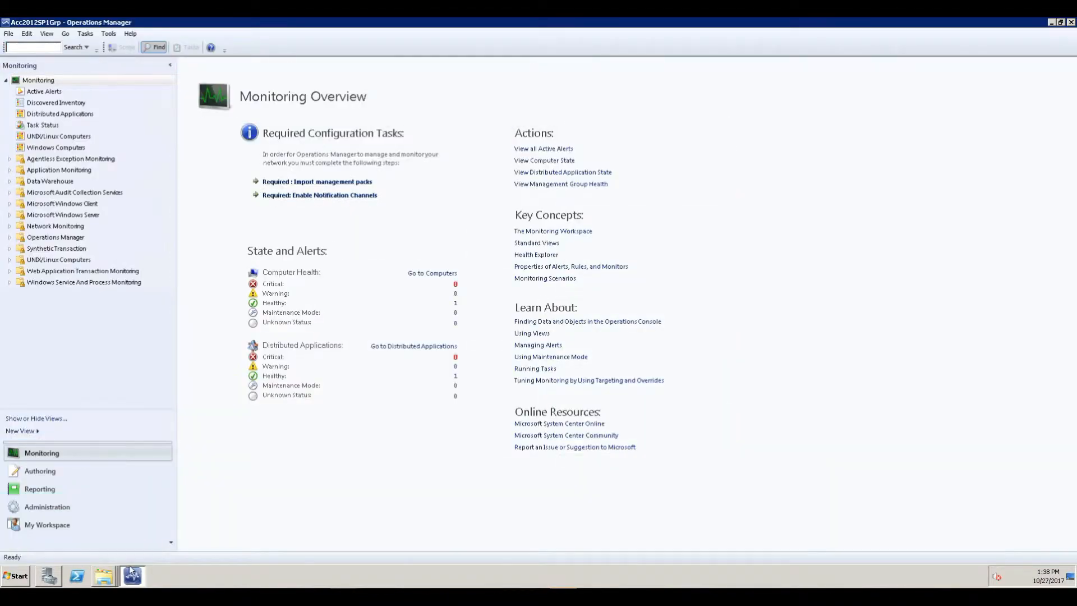
left_click(74, 508)
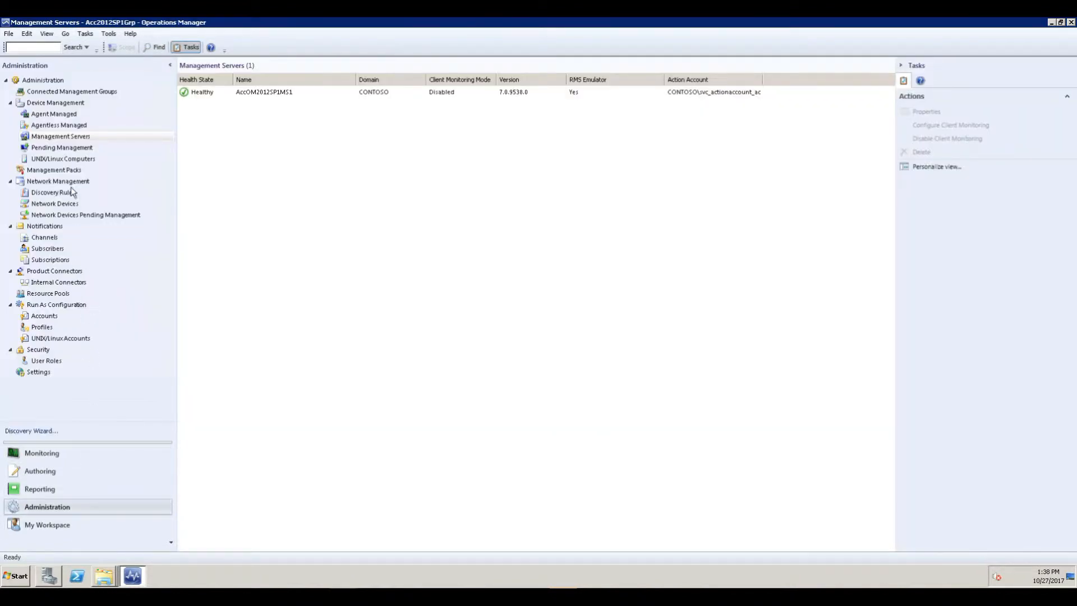
left_click(56, 170)
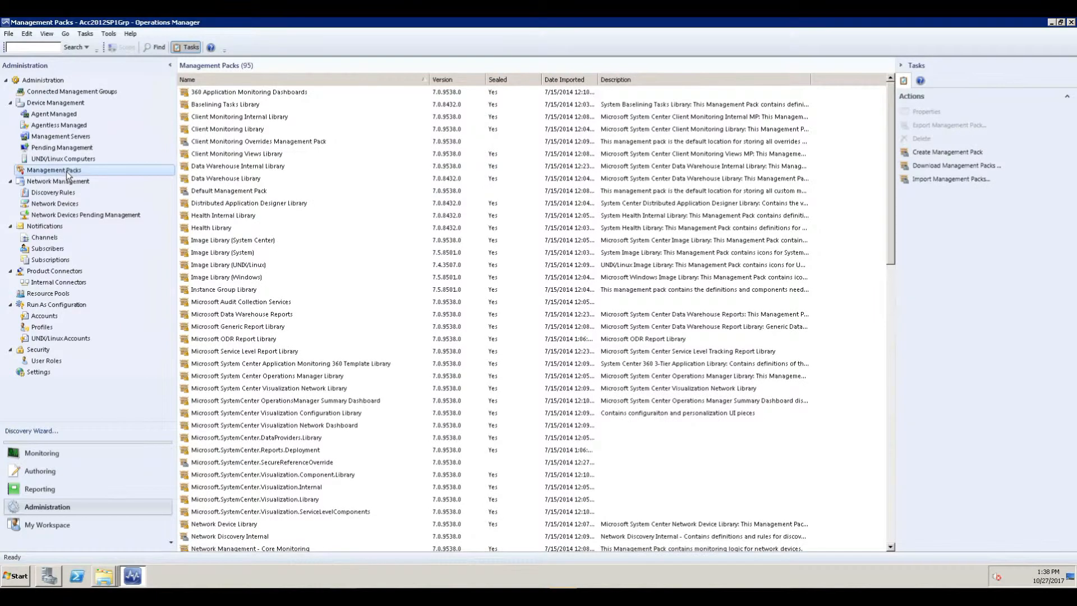
left_click(920, 181)
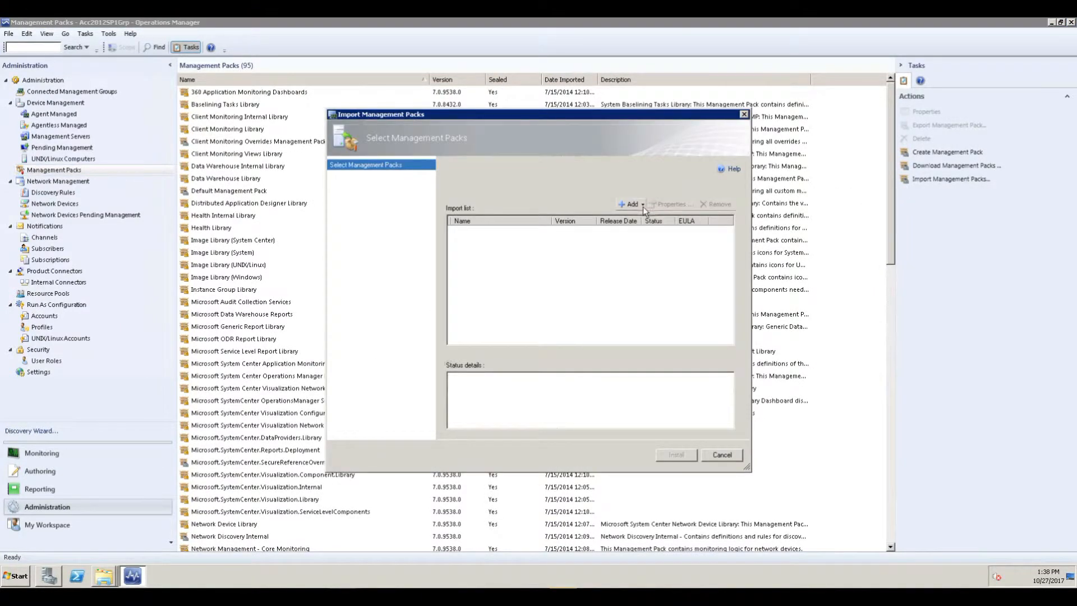
left_click(643, 206)
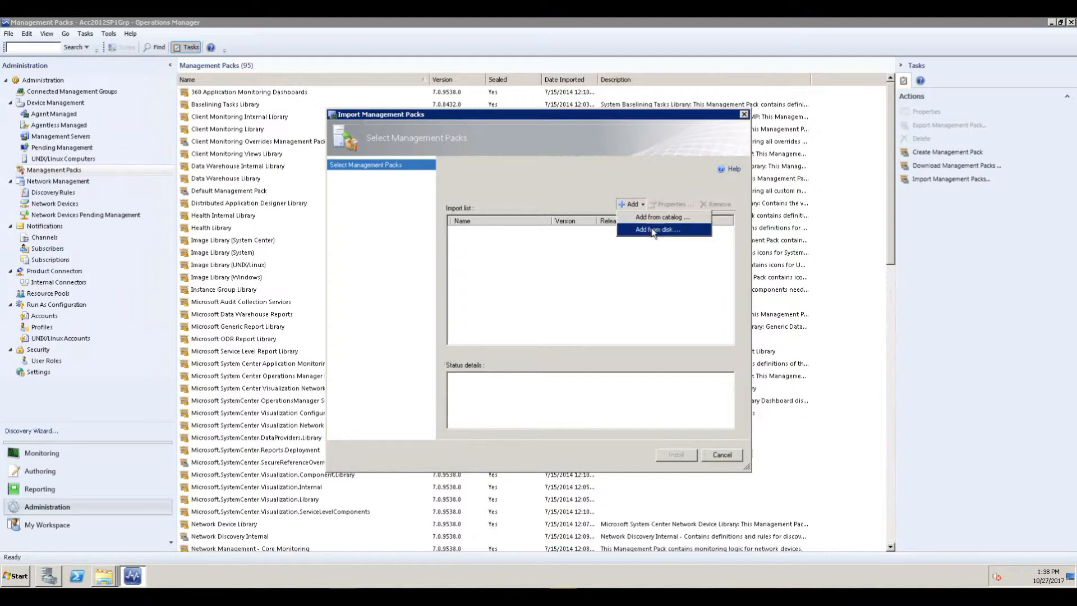
left_click(654, 230)
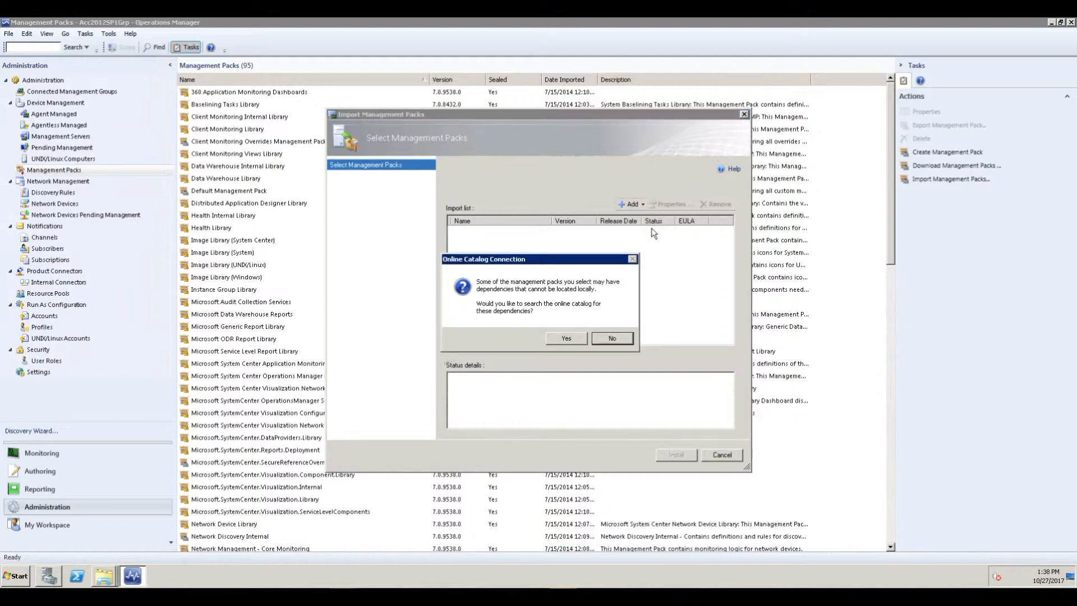
left_click(614, 338)
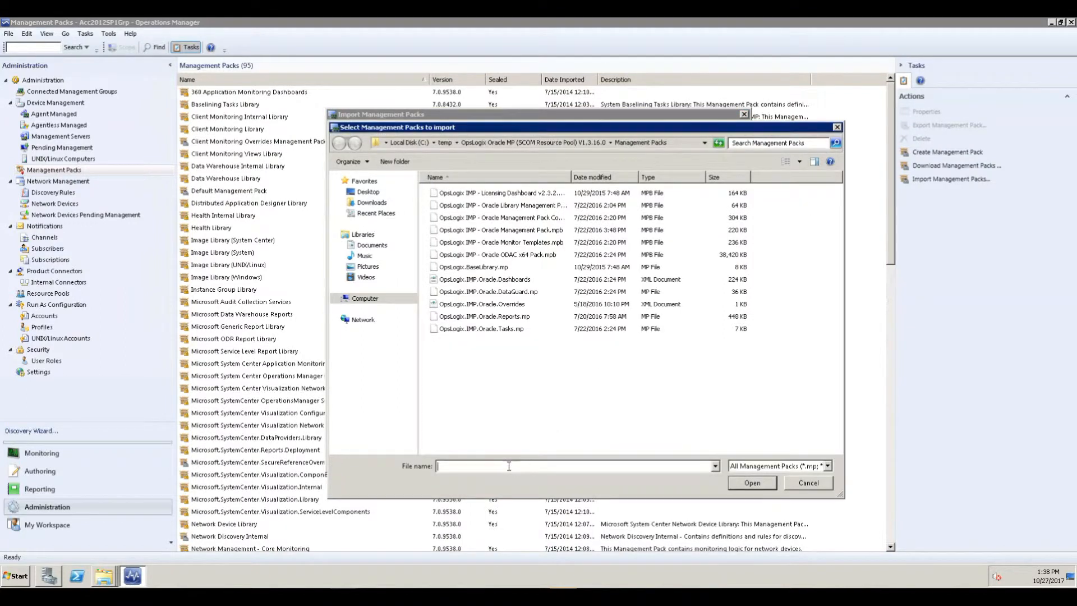
Add all management pack files from the copied OpsLogix VMware IMP V1.3.7.0 folder path to the import list and install them.
left_click(683, 142)
key("ctrl+v")
key("Return")
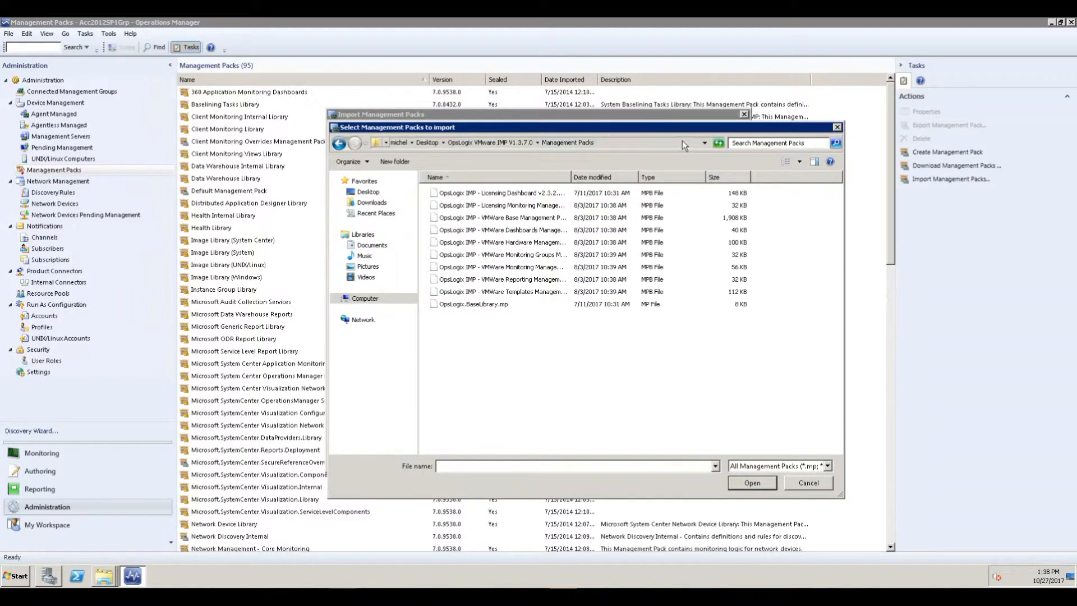
left_click(564, 194)
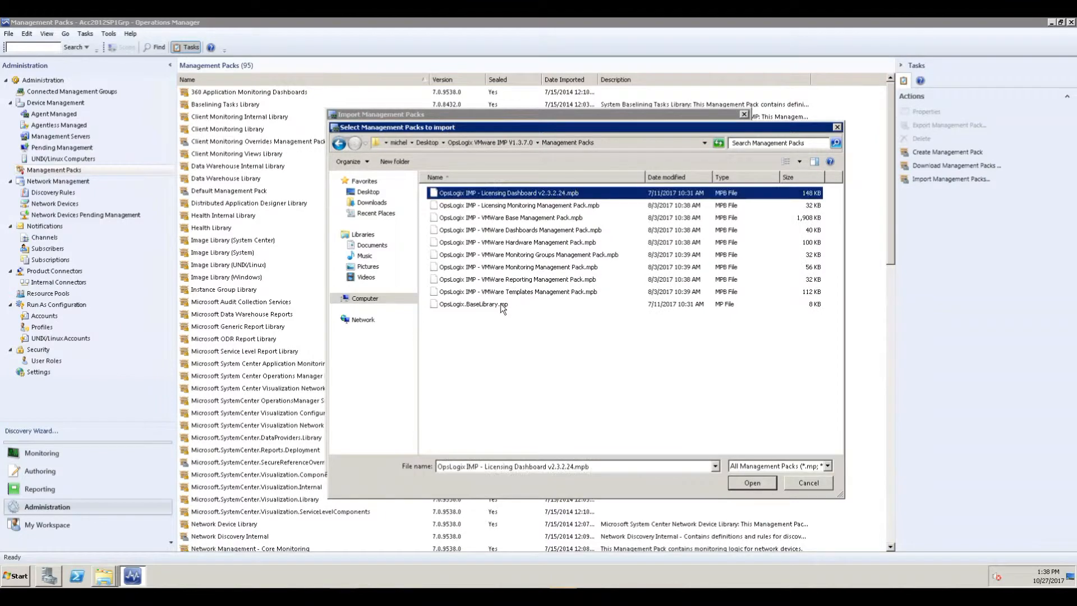
left_click(501, 306, "shift")
left_click(749, 486)
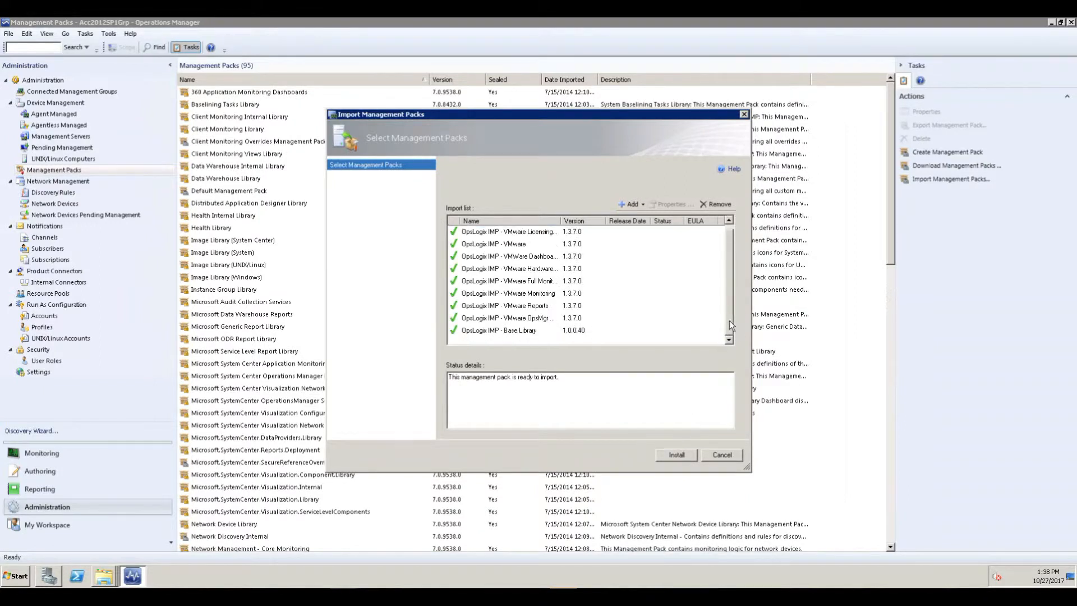
left_click(667, 457)
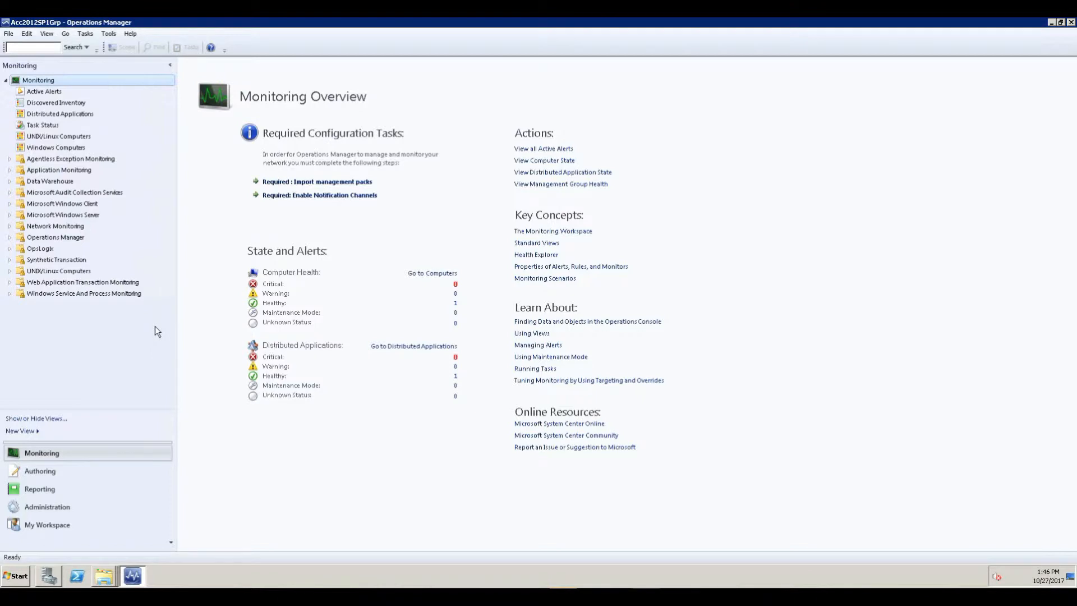
Open the OpsLogix Licensing Dashboard in the Monitoring workspace and paste the licence key for adding a new licence.
left_click(9, 249)
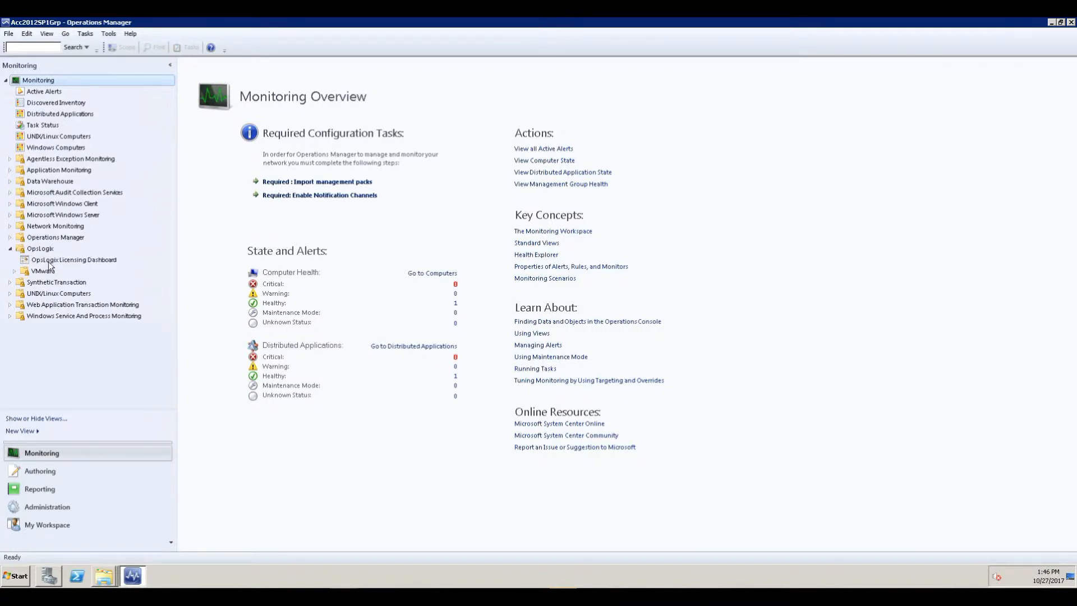
left_click(48, 261)
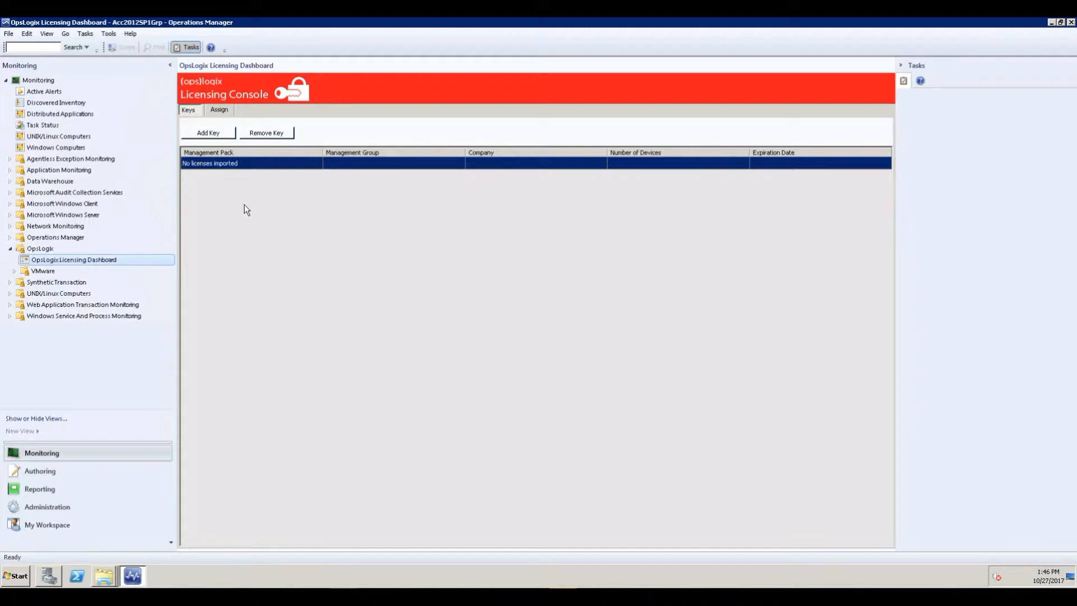
left_click(219, 136)
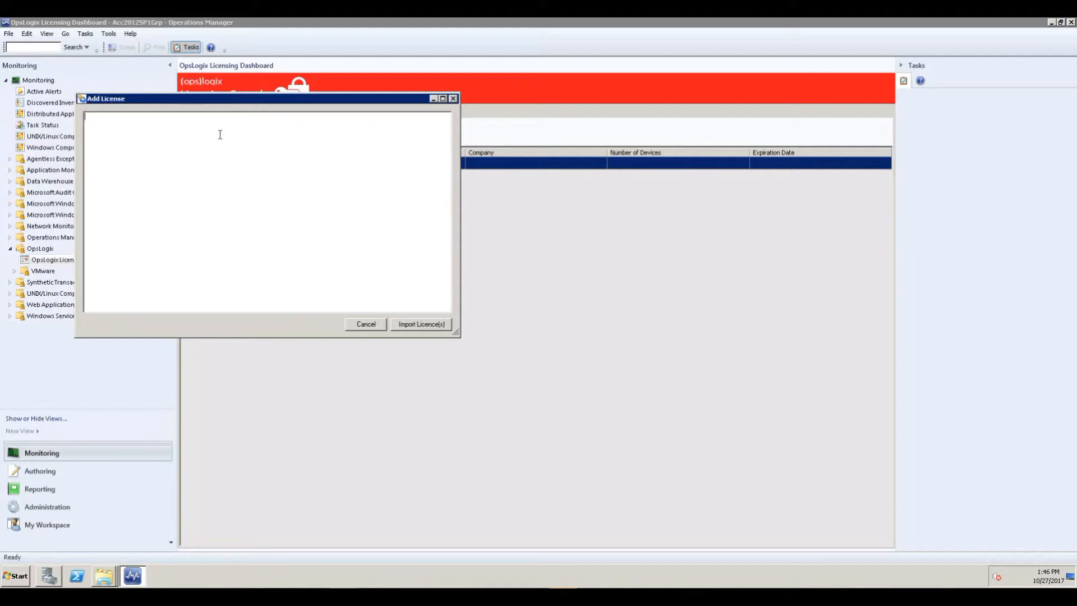
key("Escape")
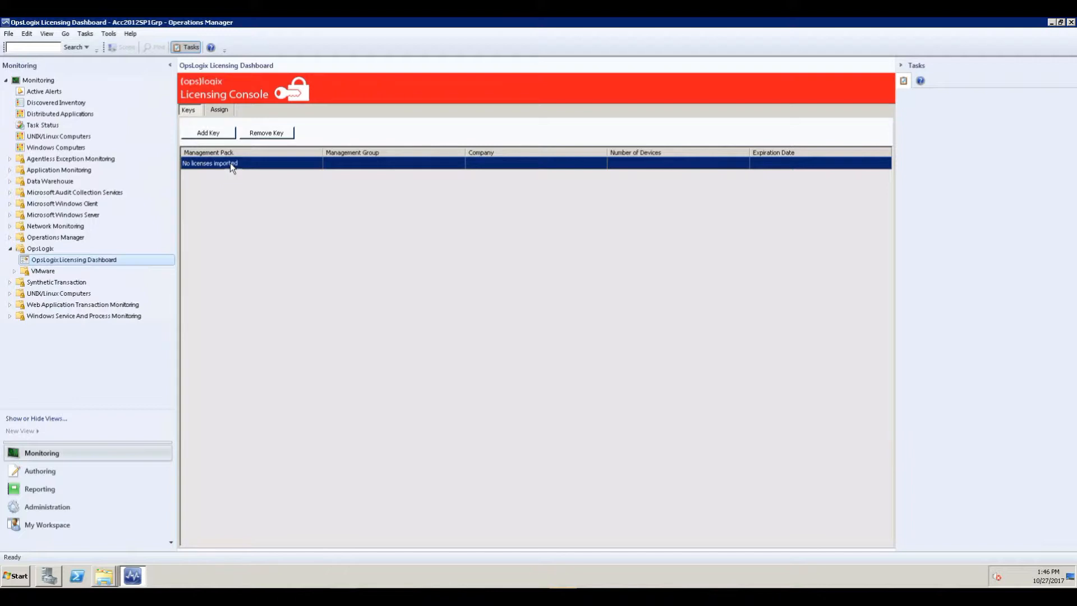
left_click(219, 135)
key("ctrl+v")
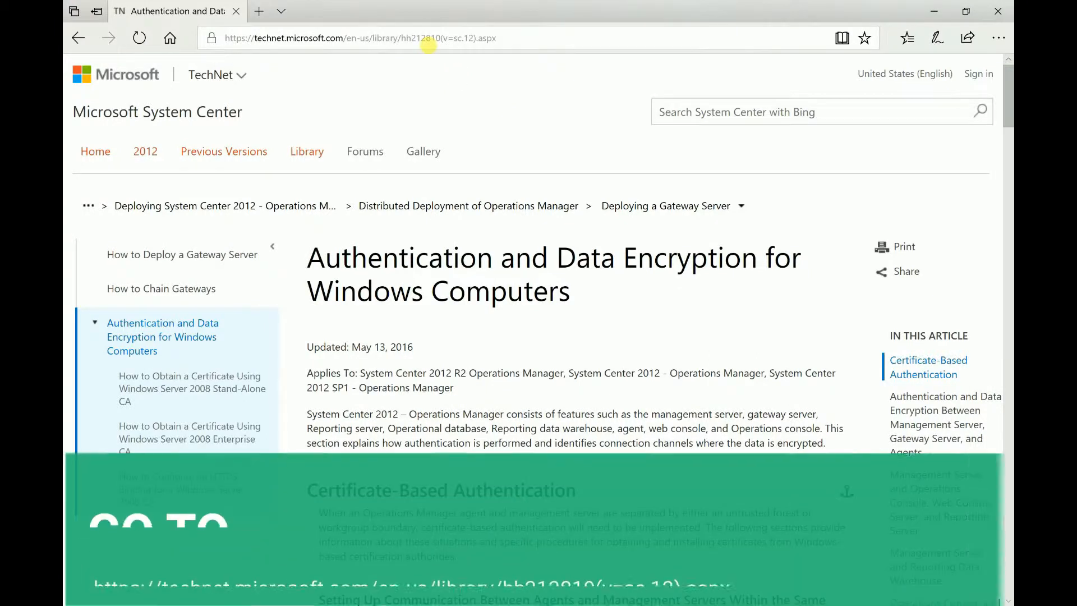
Review the TechNet article on authentication and data encryption for Windows computers, including its address and the certificate-based authentication sections.
left_click(435, 38)
double_click(435, 38)
left_click(436, 39)
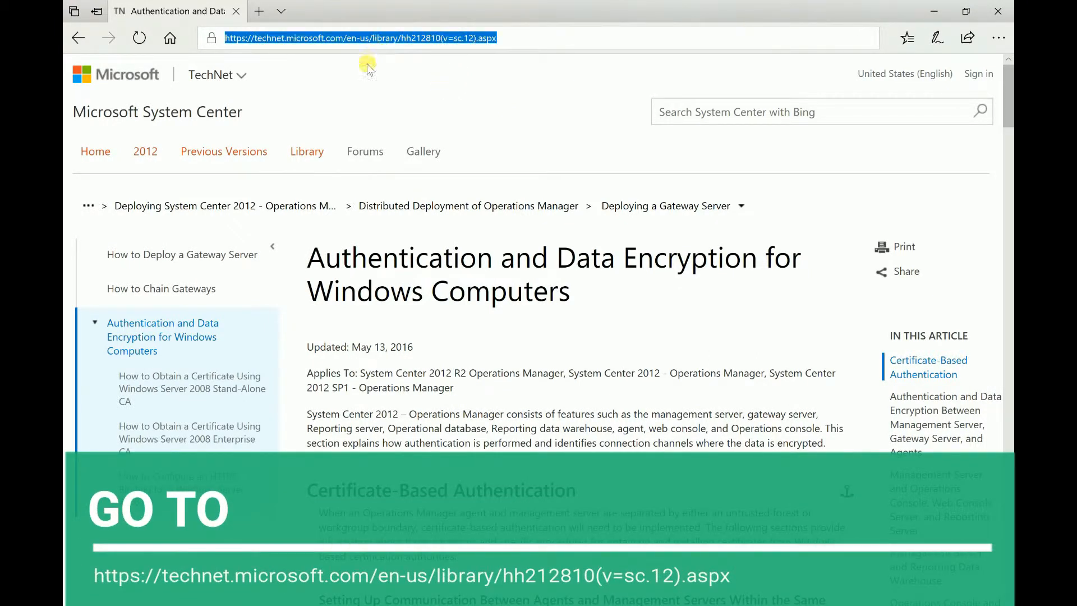
scroll(346, 288, "down", 3)
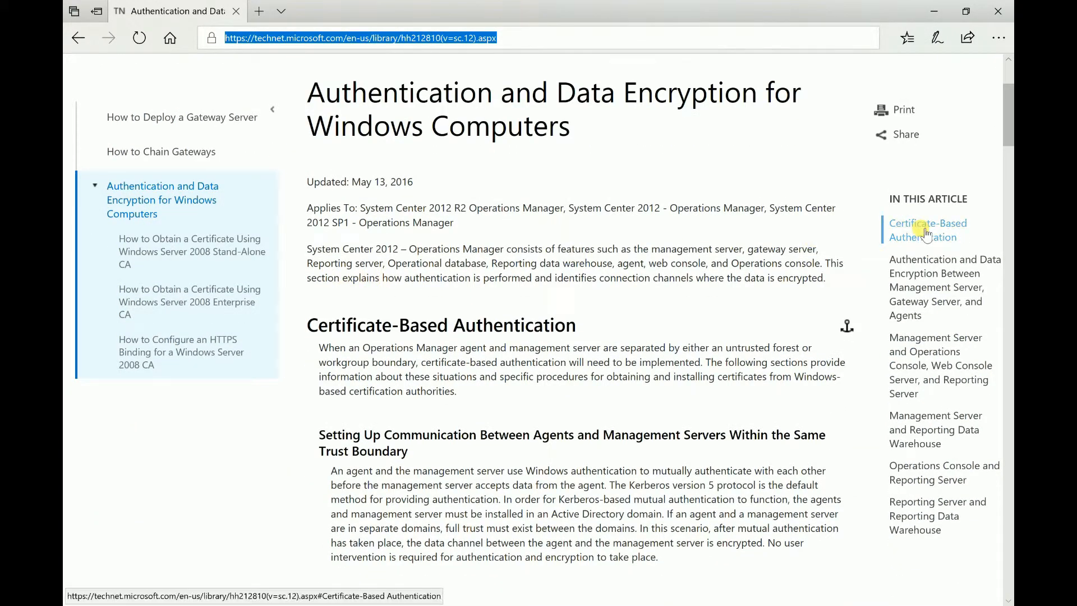
scroll(600, 218, "down", 6)
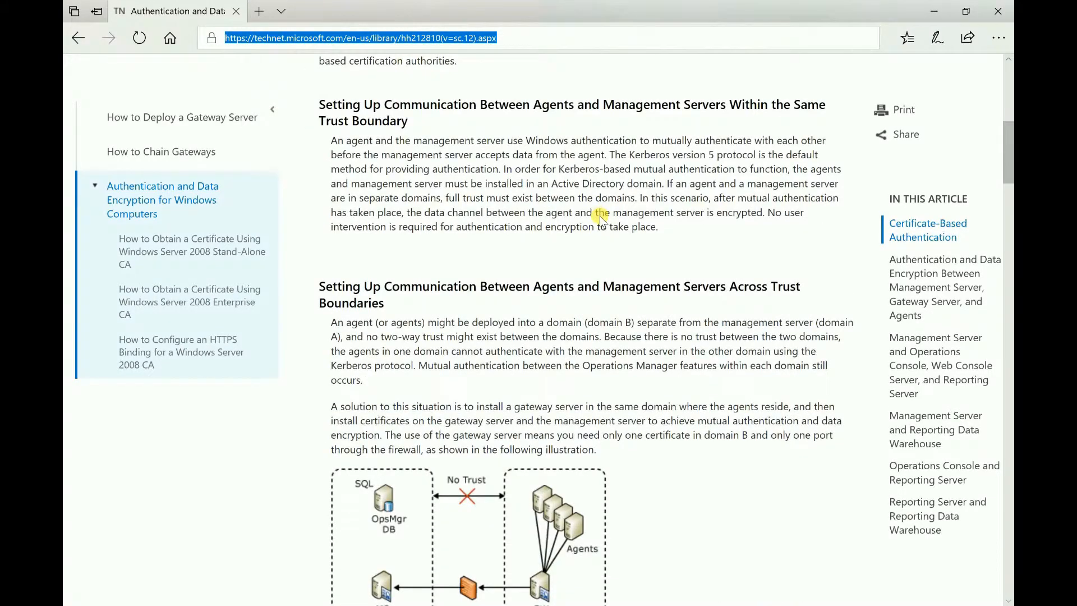
scroll(600, 216, "up", 9)
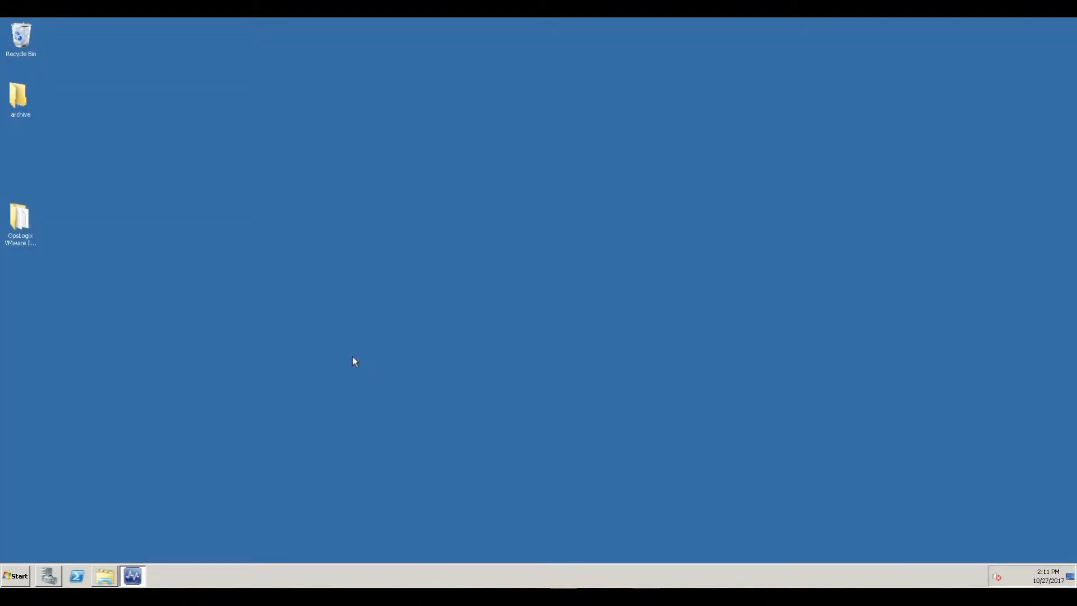
Run Command Prompt as administrator and change to the directory "C:\Program Files\System Center 2012\Operations Manager\Server".
left_click(16, 575)
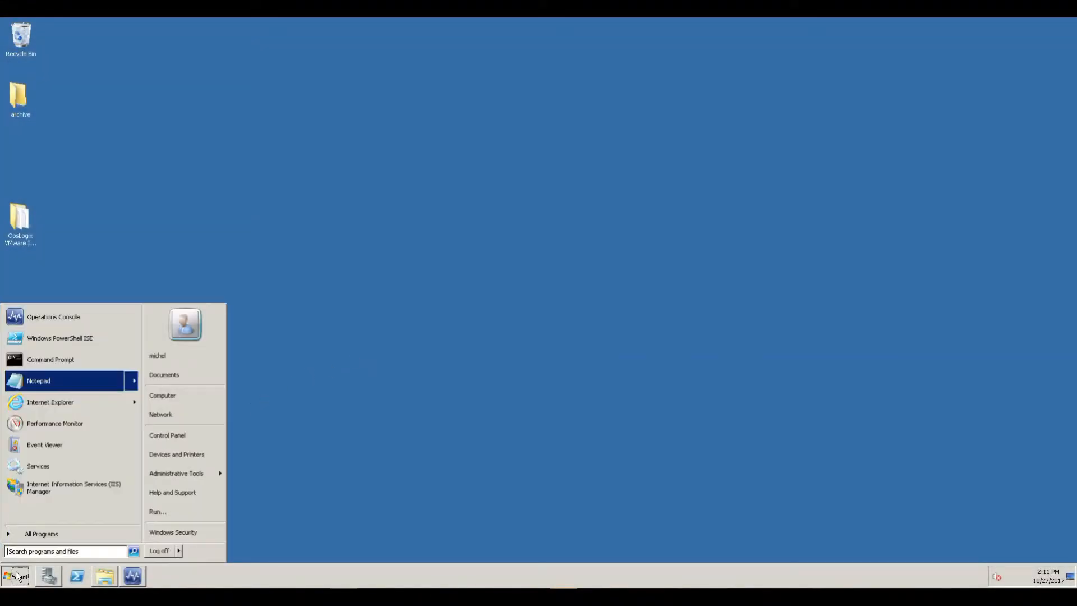
right_click(68, 362)
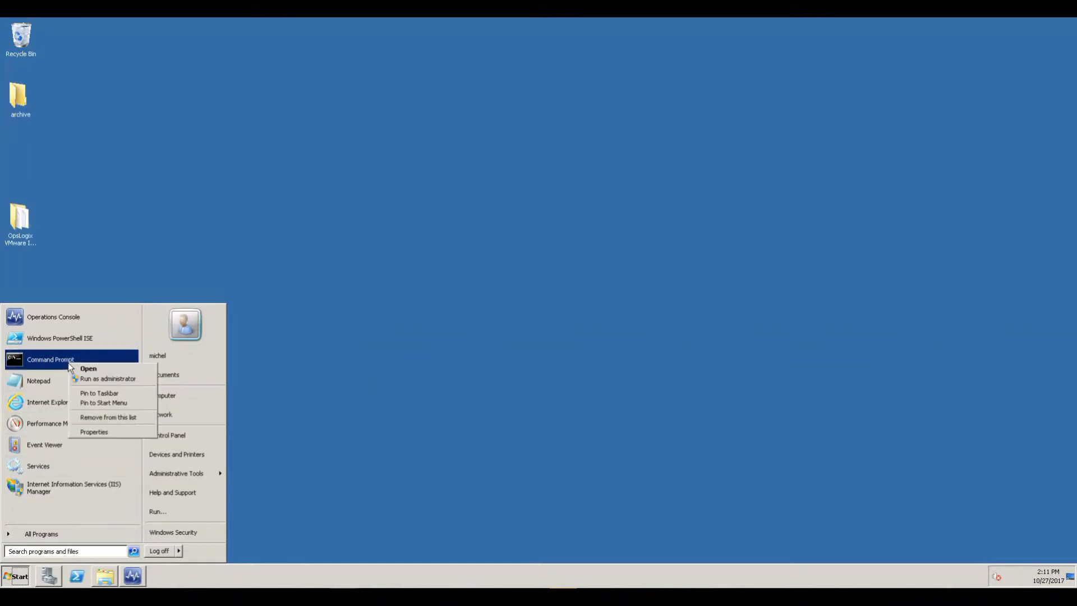
left_click(96, 376)
left_click(174, 428)
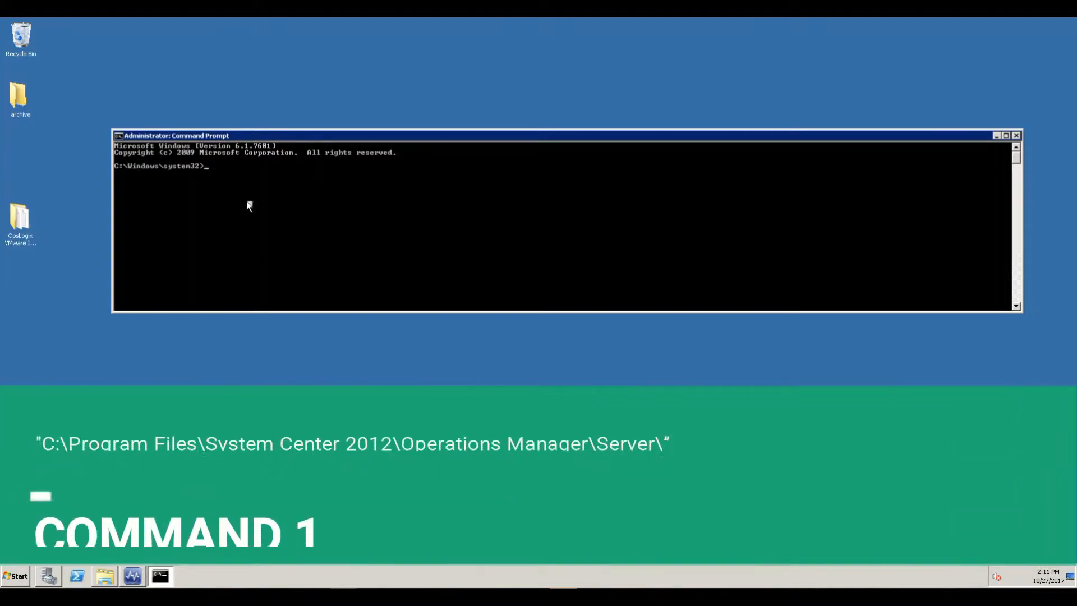
right_click(247, 201)
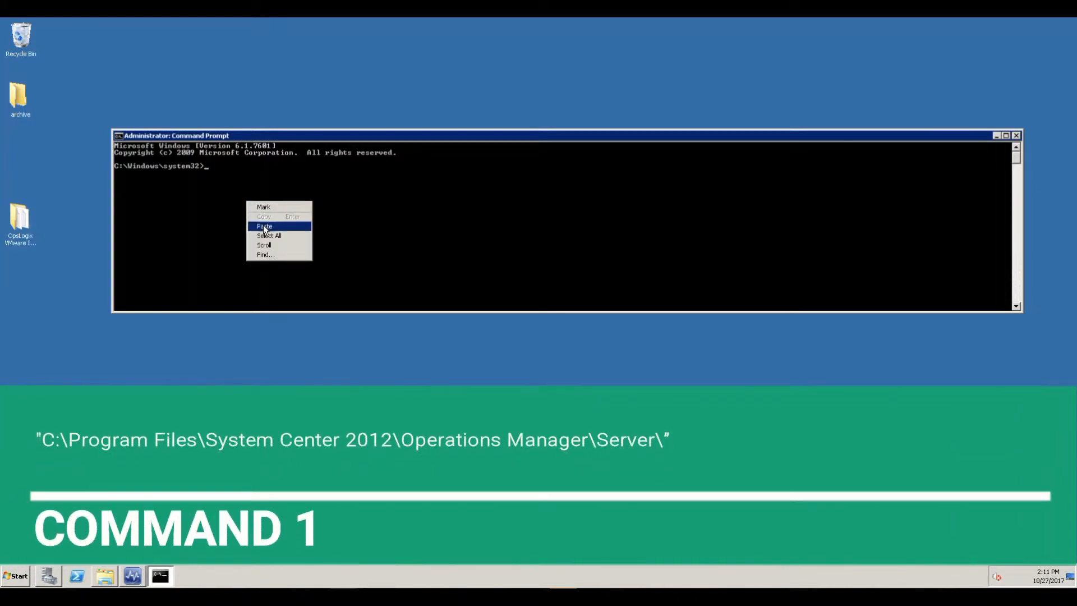
left_click(265, 226)
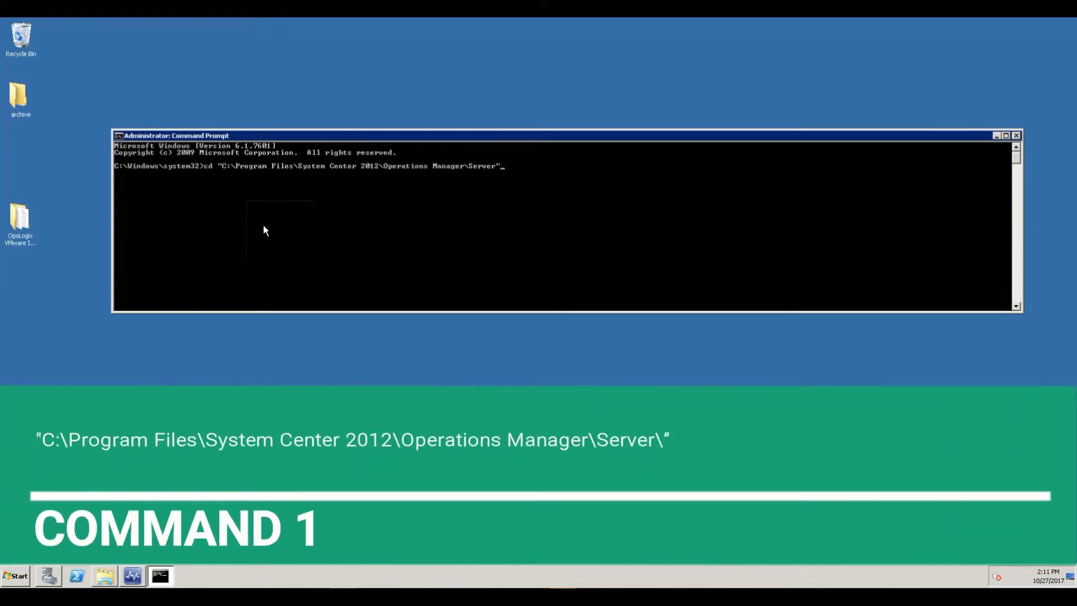
key("Return")
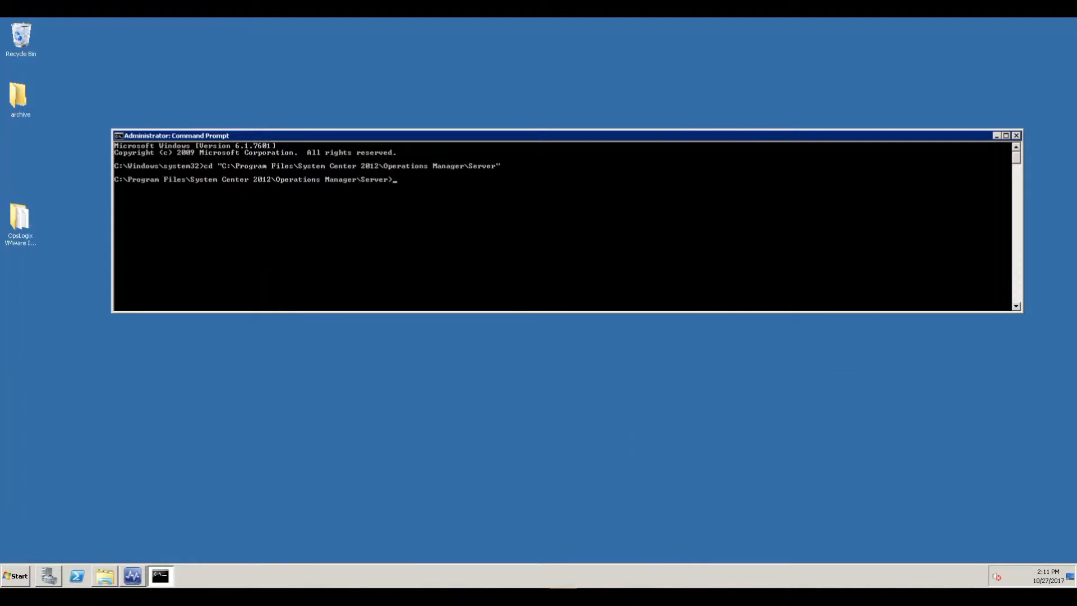
Run Microsoft.EnterpriseManagement.GatewayApprovalTool with /ManagementServerName=accom2012sp1ms1.contoso.com /GatewayName=accom2012sp1gw1.contoso.com /SiteName=Customer01 /Action=Create.
right_click(390, 193)
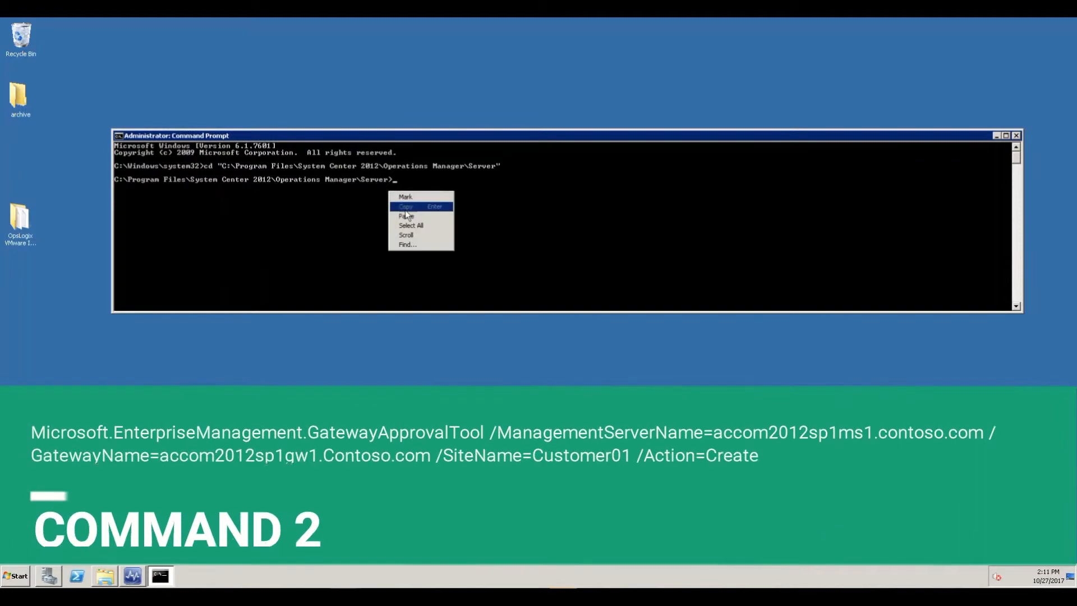
left_click(406, 217)
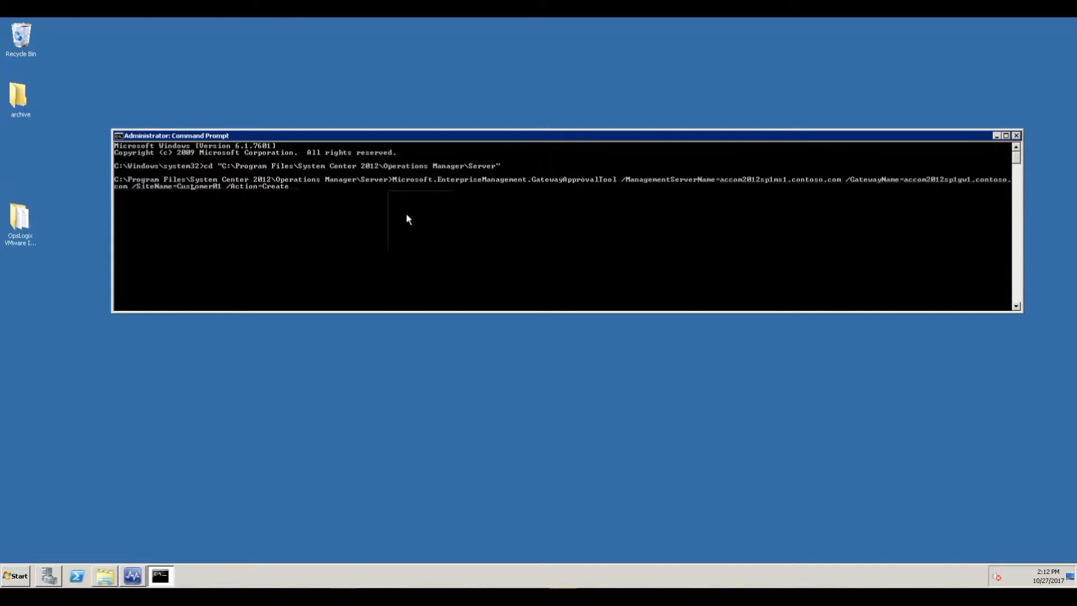
key("Return")
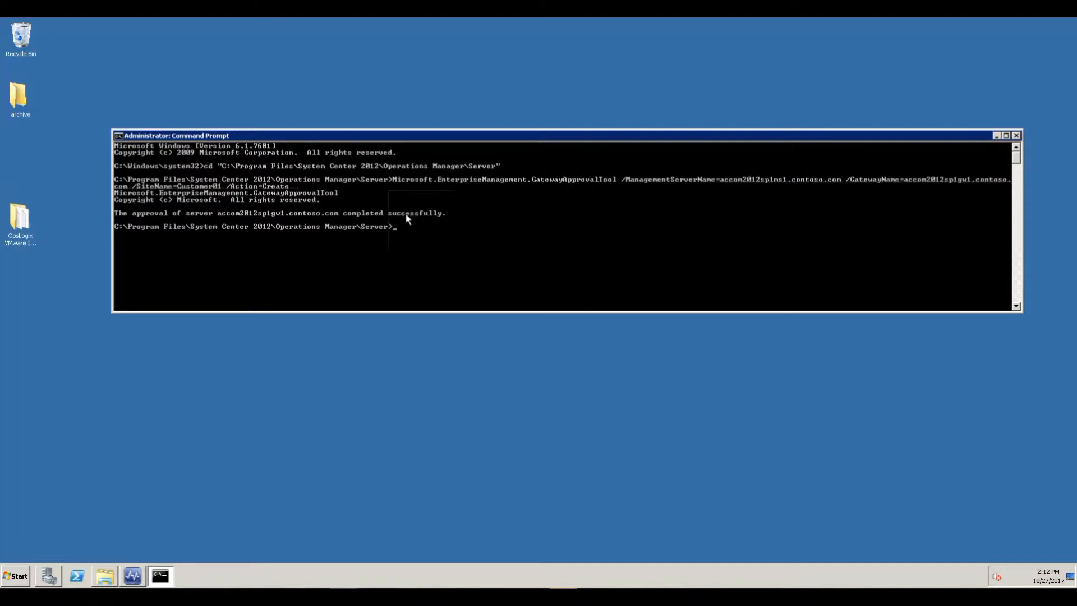
Switch to Operations Manager and check the management servers list in the Administration workspace for the approved gateway.
left_click(135, 576)
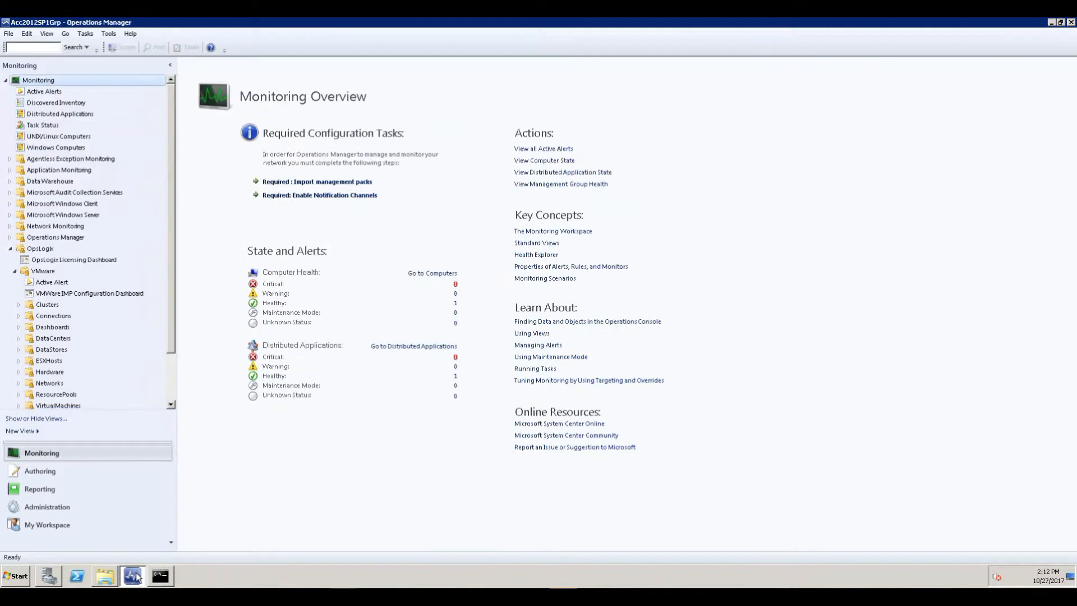
left_click(64, 505)
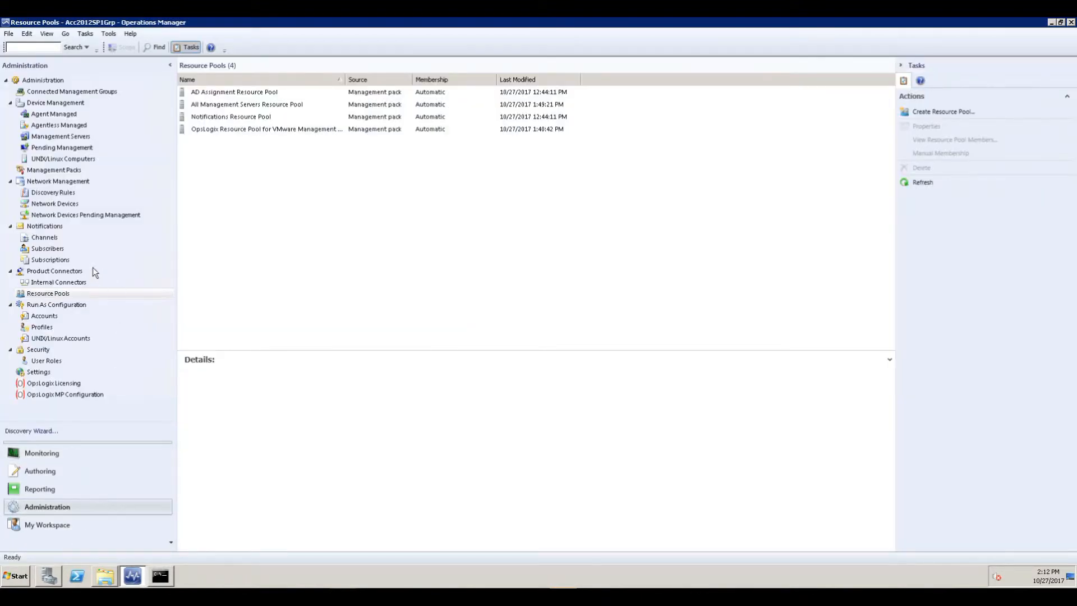
left_click(69, 136)
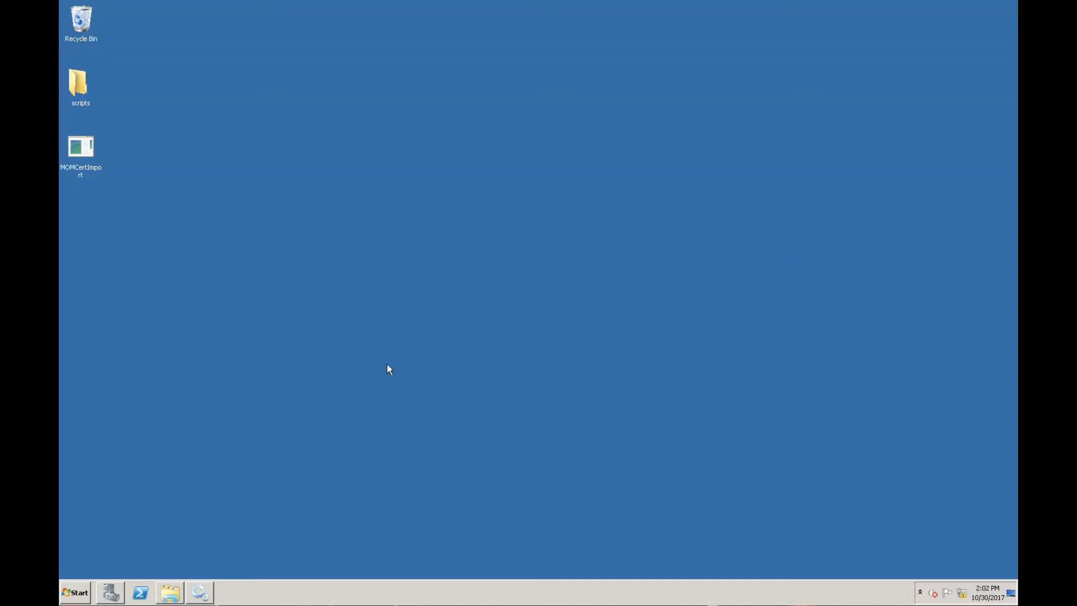
Open the certificates folder and check the Gateway01CertificateCustomerA certificate and the MOMCertImport tool.
left_click(171, 593)
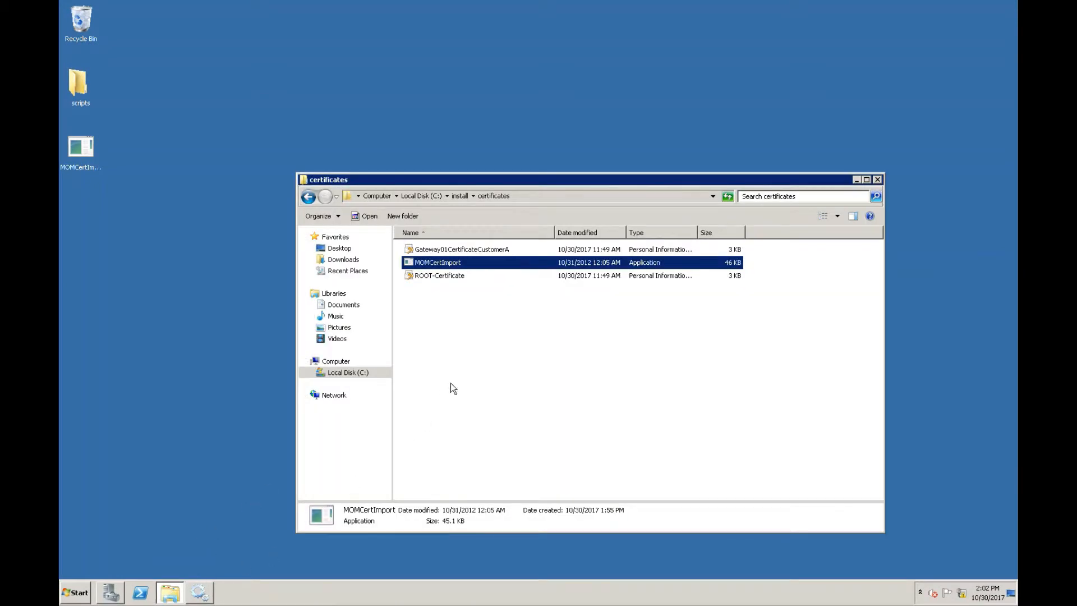
left_click(487, 251)
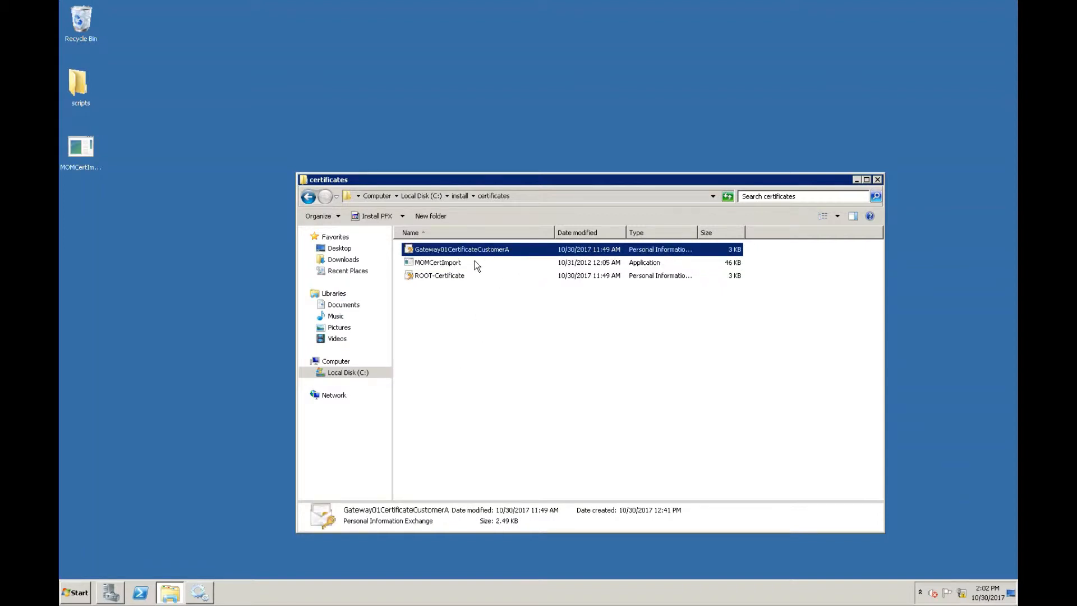
left_click(476, 263)
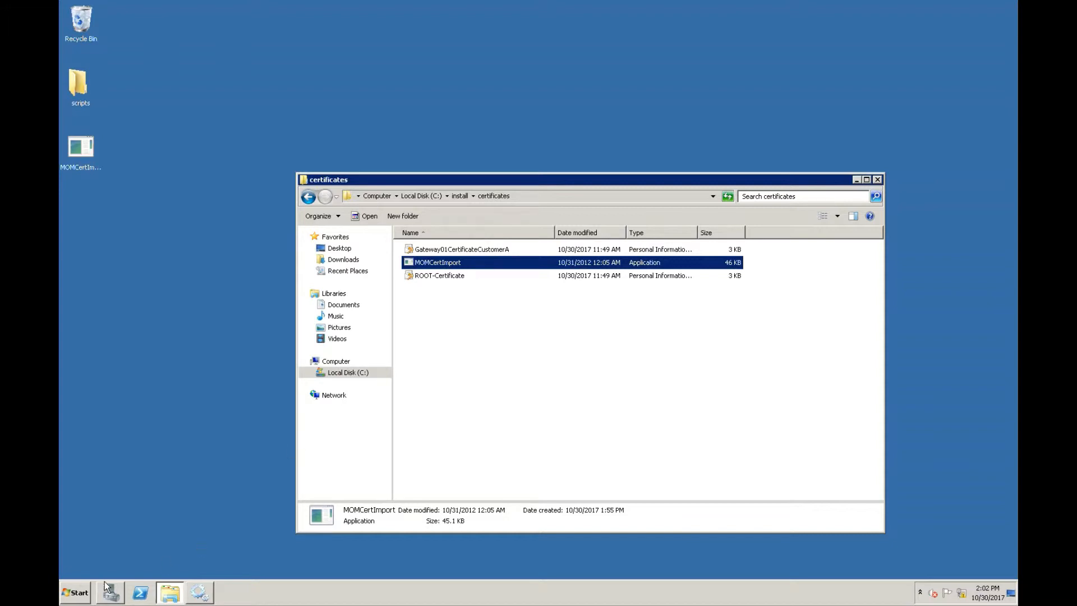
Run Command Prompt as administrator and change to the directory C:\install\certificates.
left_click(73, 595)
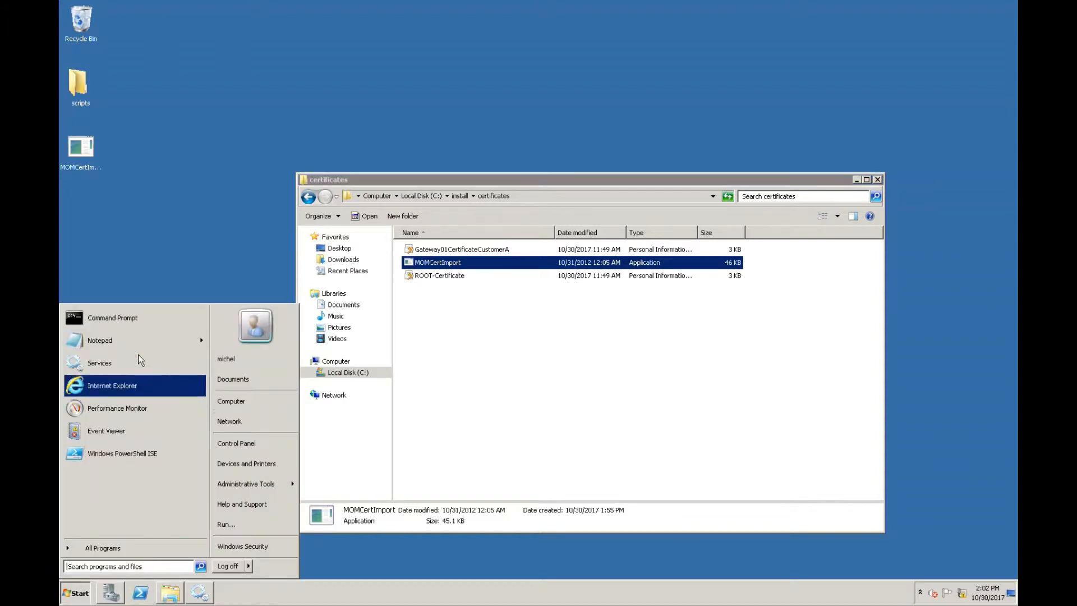
right_click(128, 318)
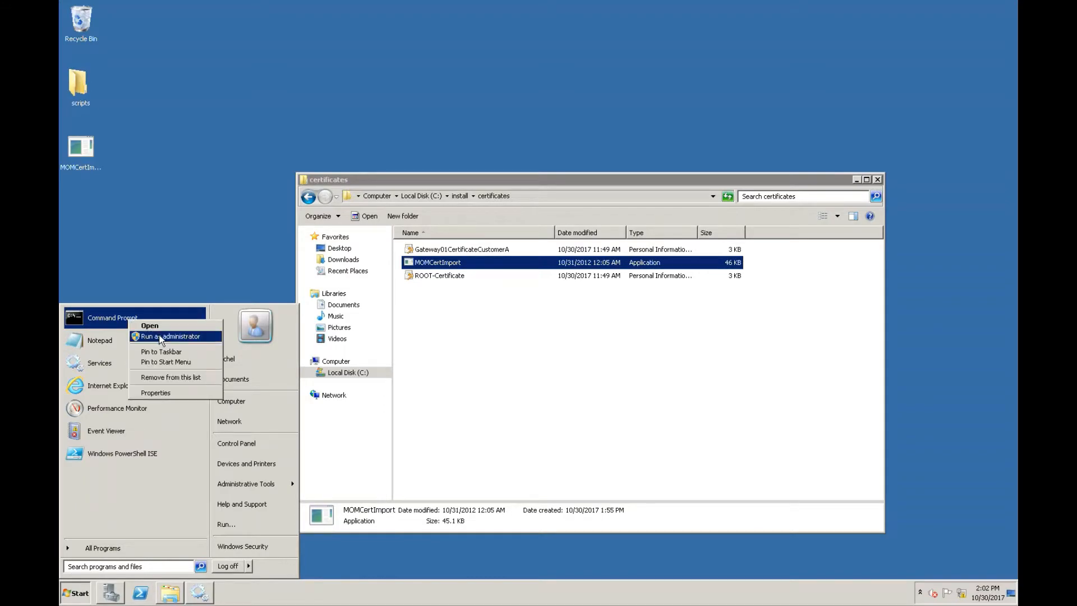
left_click(159, 334)
left_click(255, 436)
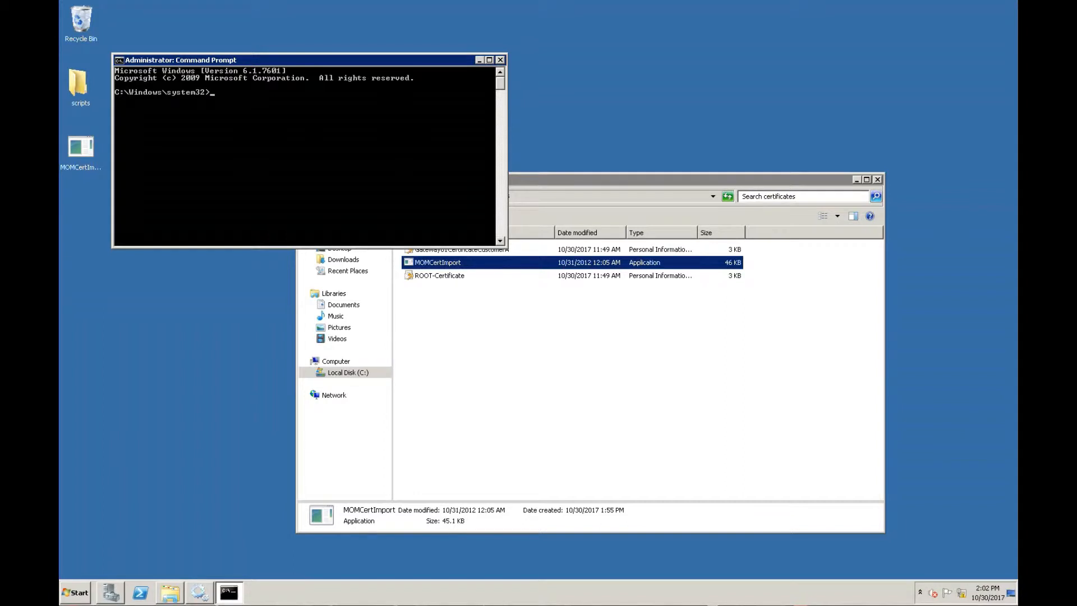
right_click(215, 164)
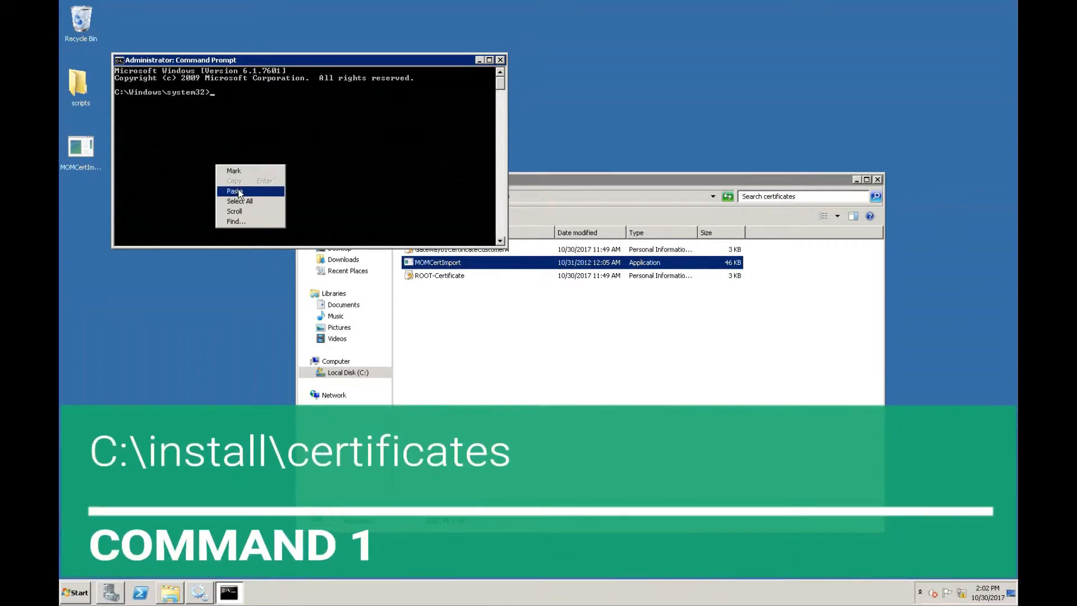
left_click(236, 191)
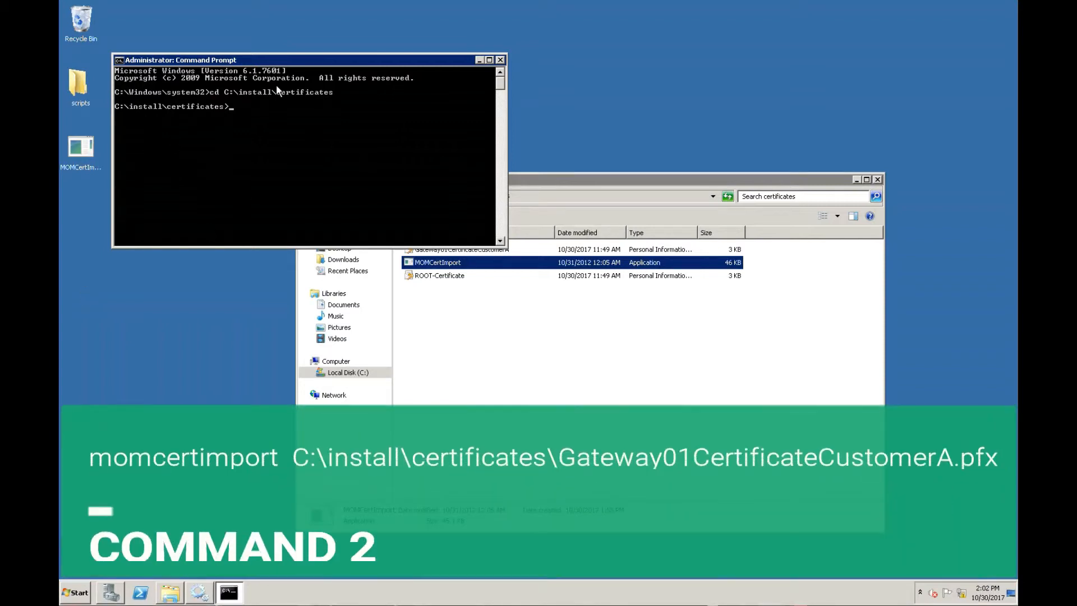
Import the gateway certificate by running momcertimport C:\install\certificates\Gateway01CertificateCustomerA.pfx.
right_click(271, 104)
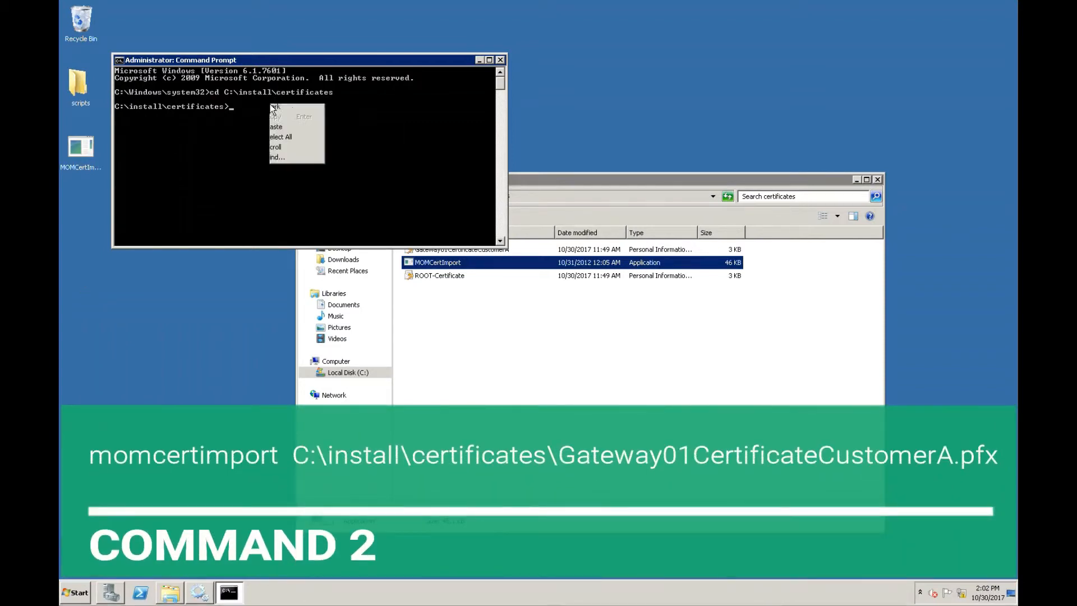
left_click(290, 130)
key("Return")
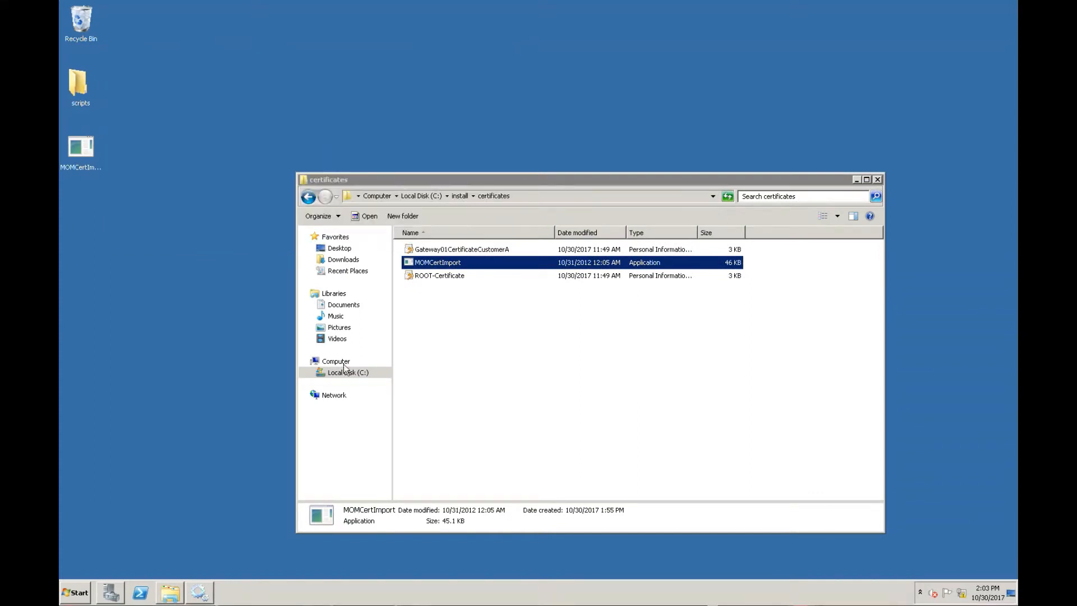
Minimize the certificates folder, switch to Server Manager and open the Operations Manager log under Applications and Services Logs.
left_click(857, 180)
left_click(111, 591)
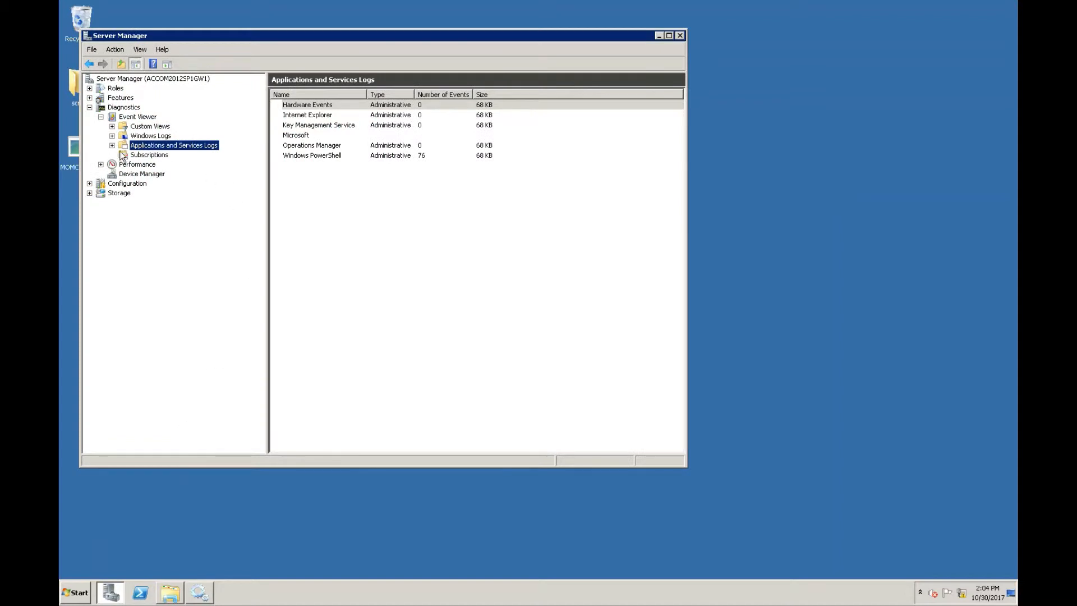
left_click(112, 145)
left_click(171, 192)
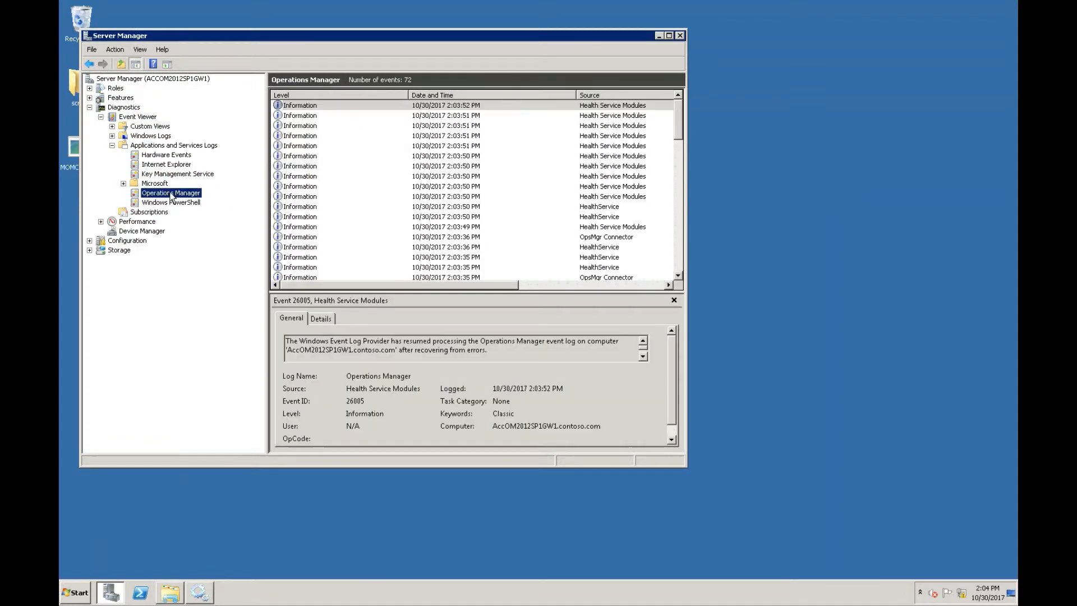
Narrow the Level and Date and Time columns, widen the window, and examine HealthService event 1210 and OpsMgr Connector event 21031.
left_click(410, 196)
left_click_drag(409, 94, 346, 99)
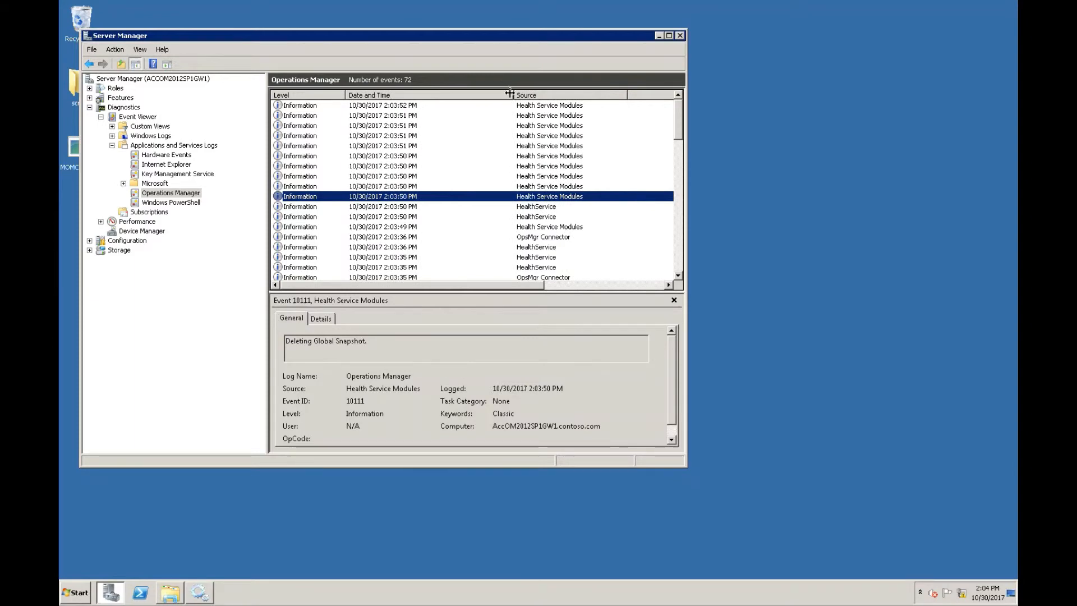
left_click_drag(510, 94, 457, 94)
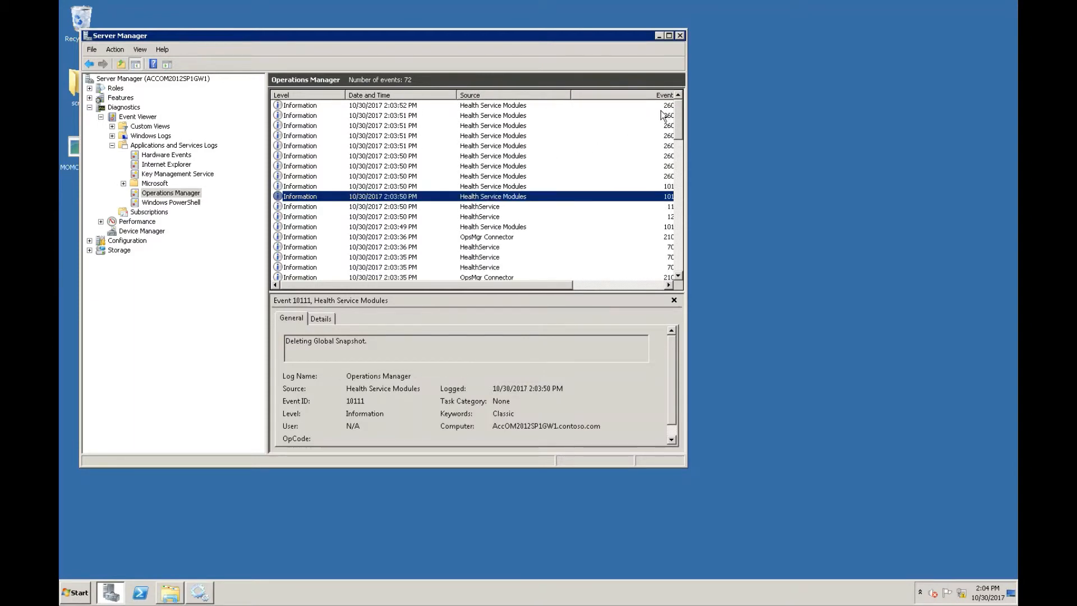
left_click_drag(686, 126, 778, 135)
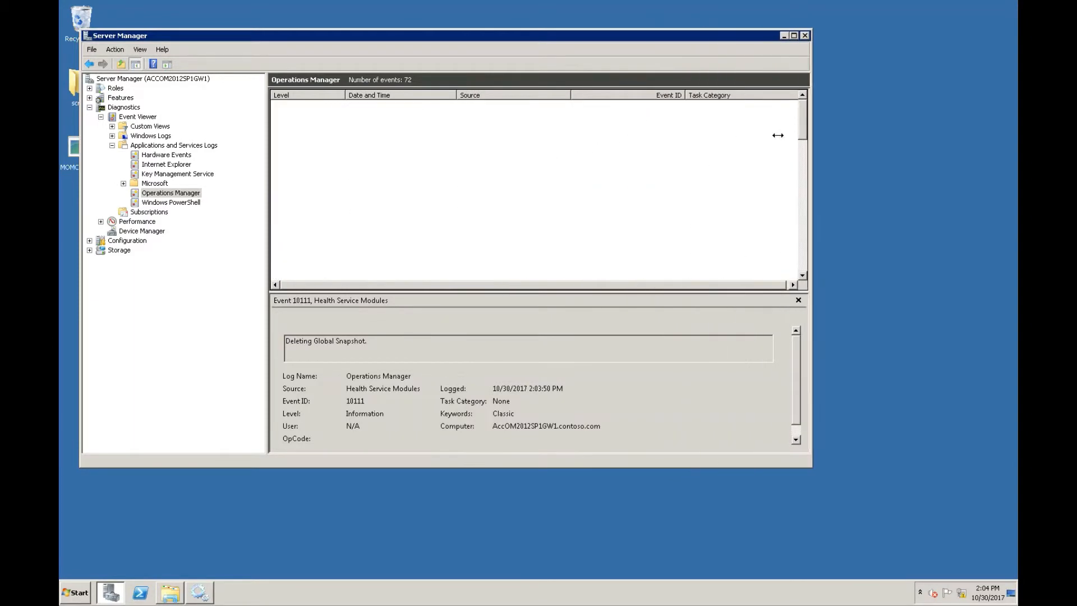
left_click(554, 166)
key("Home")
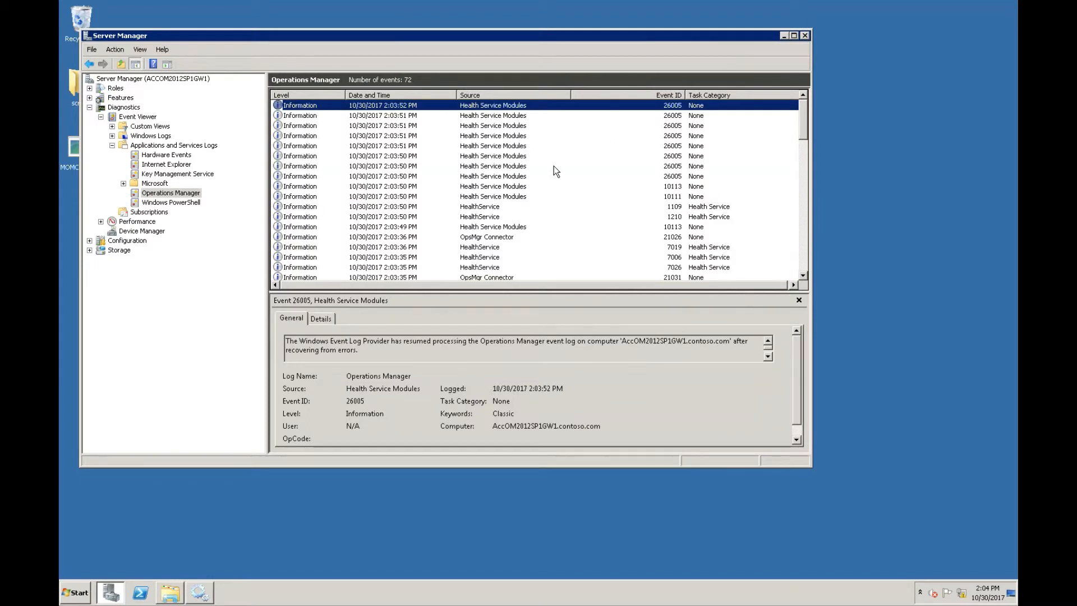
left_click(508, 218)
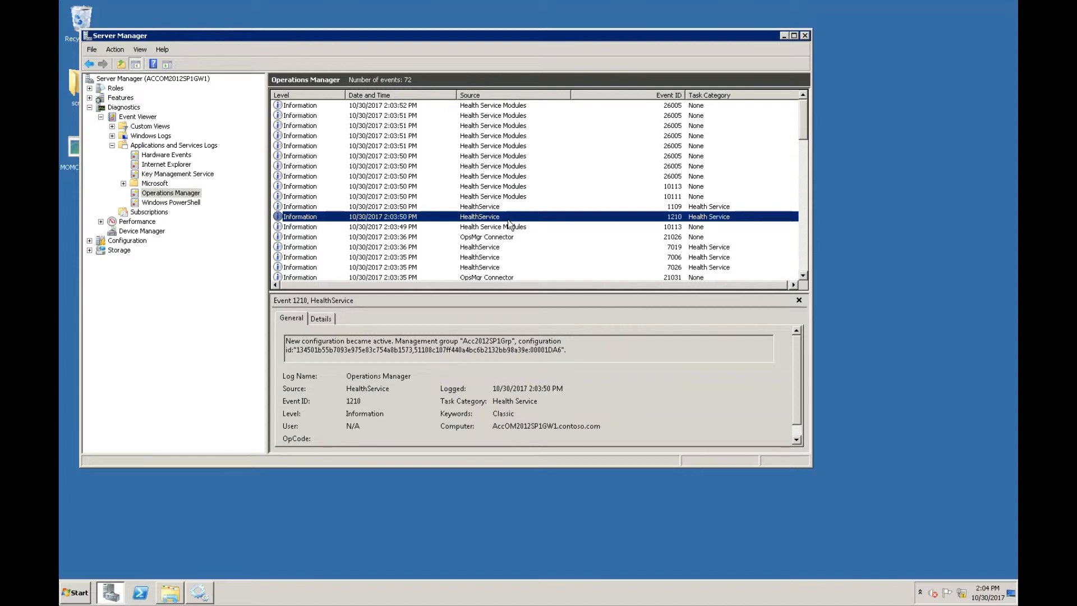
left_click(508, 277)
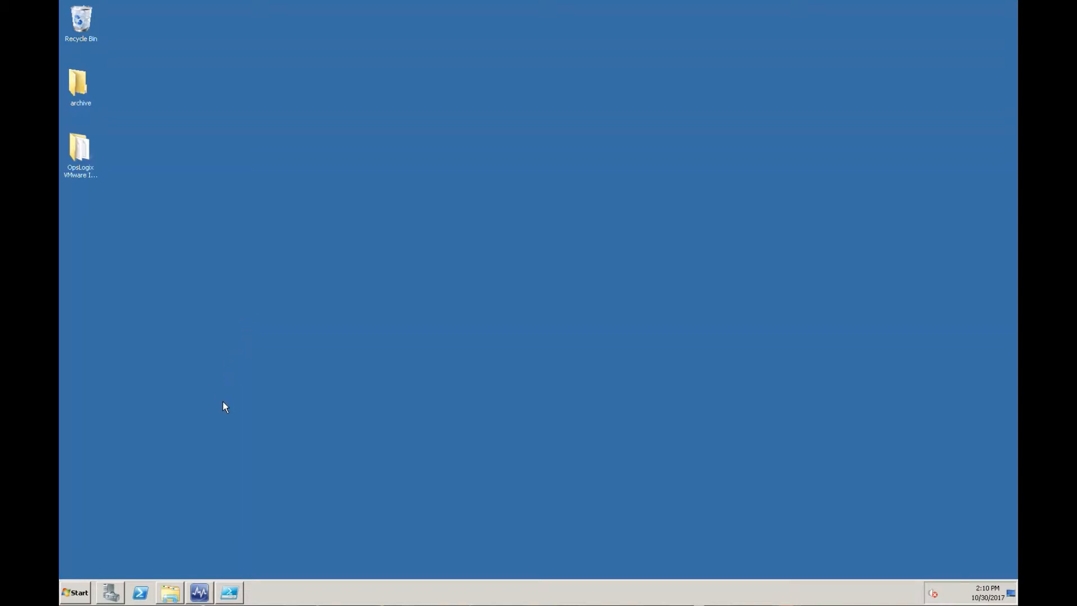
Switch to Operations Manager and check the health of accom2012sp1gw1.contoso.com in the Administration workspace's management servers list.
mouse_move(199, 594)
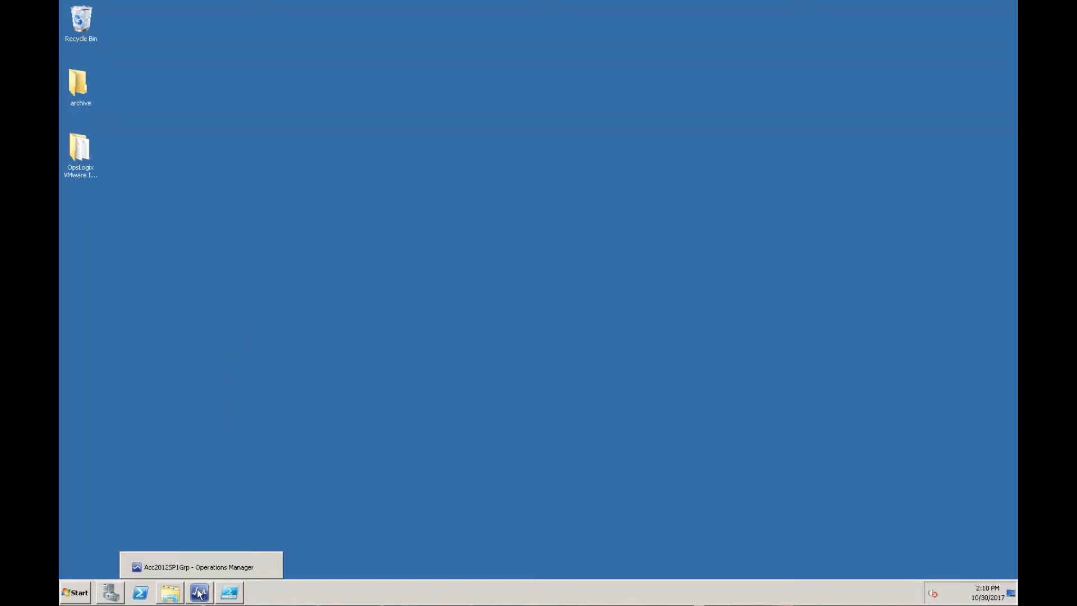
left_click(171, 568)
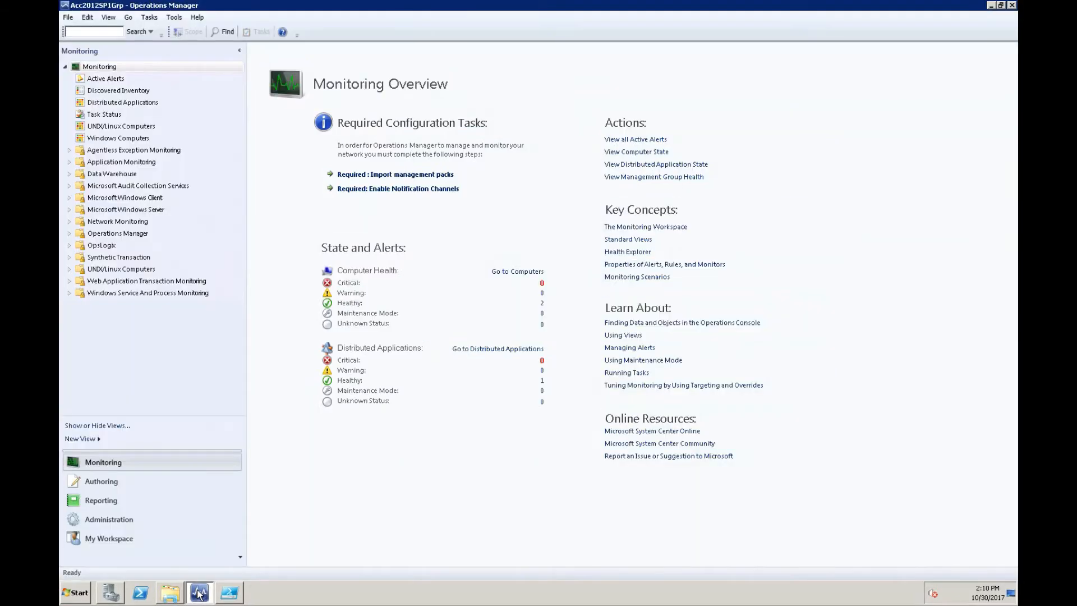
left_click(121, 520)
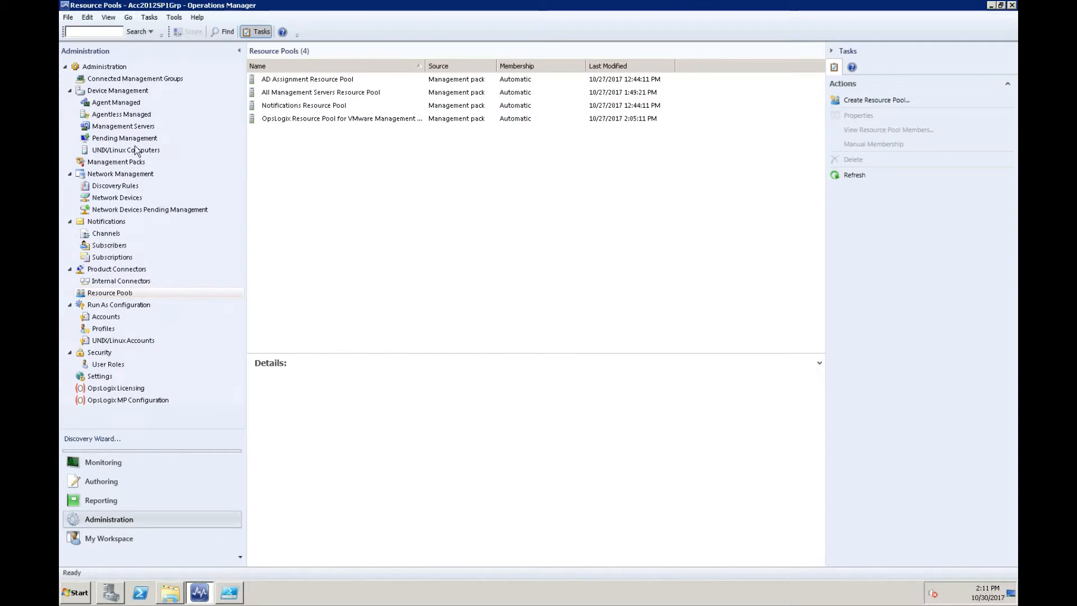
left_click(131, 127)
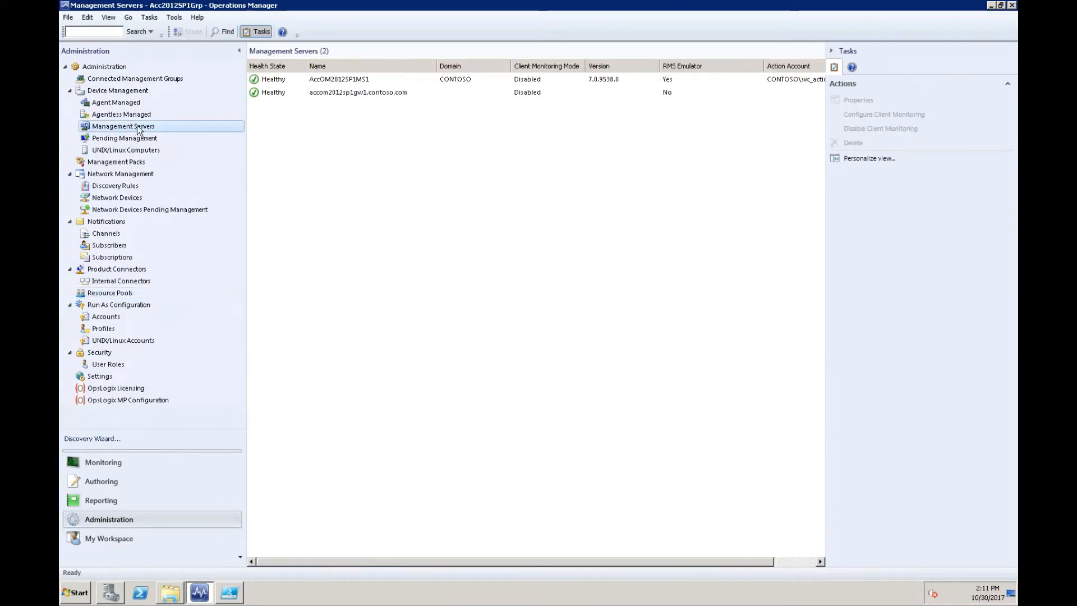
left_click(279, 96)
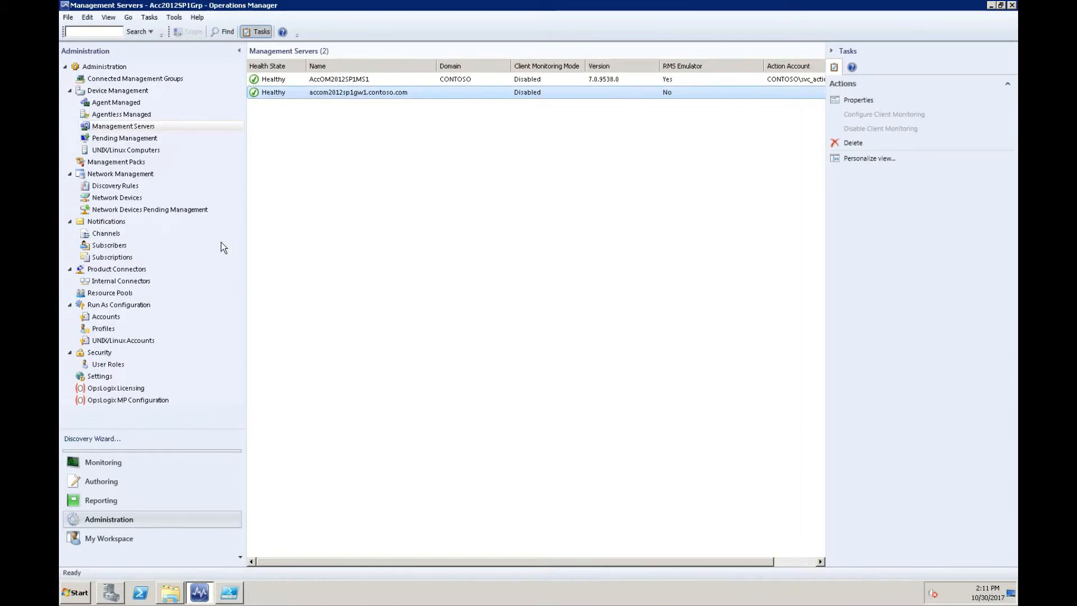
List the resource pools, widen the Name column and view the details of OpsLogix Resource Pool for VMware Management Pack.
left_click(123, 294)
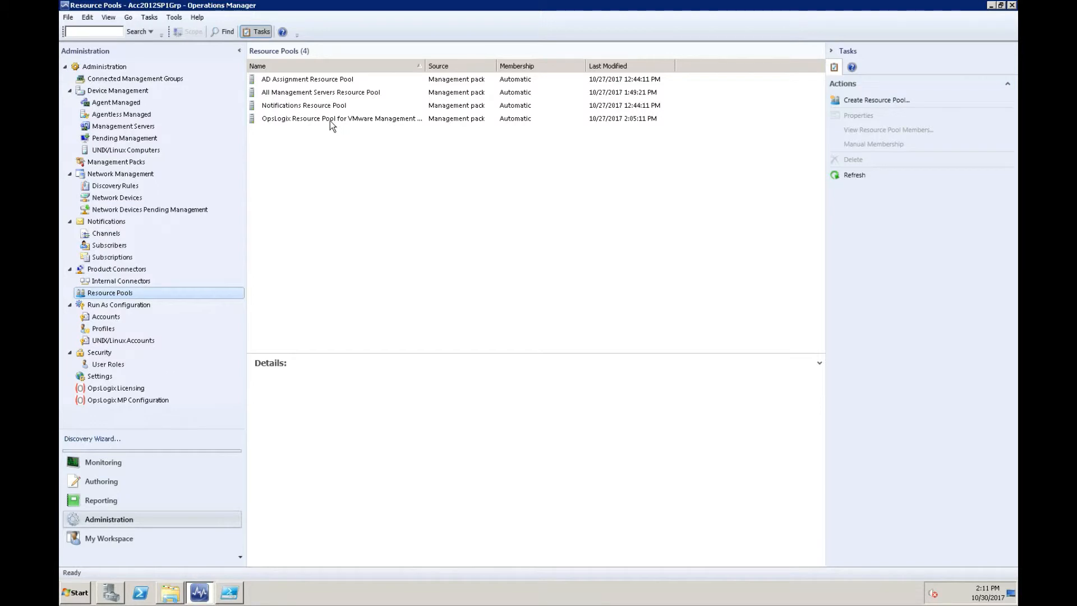
left_click(329, 120)
left_click_drag(425, 68, 492, 68)
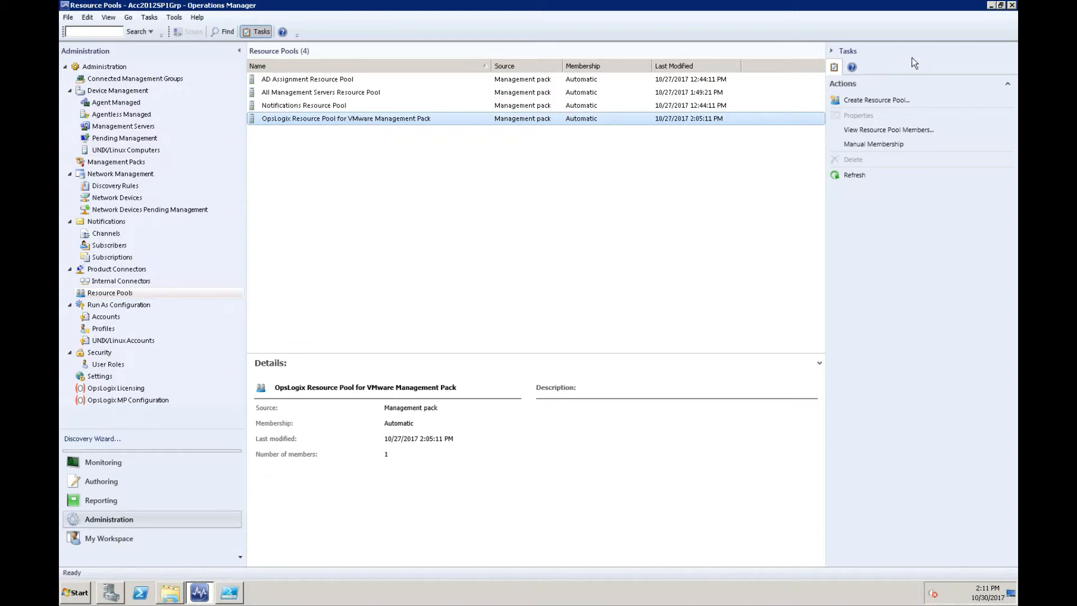
Switch to Windows PowerShell ISE, then save and run resourcepool.ps1 to create the "Remote Customer Site A - VMWare Pool" with the gateway as member.
left_click(990, 5)
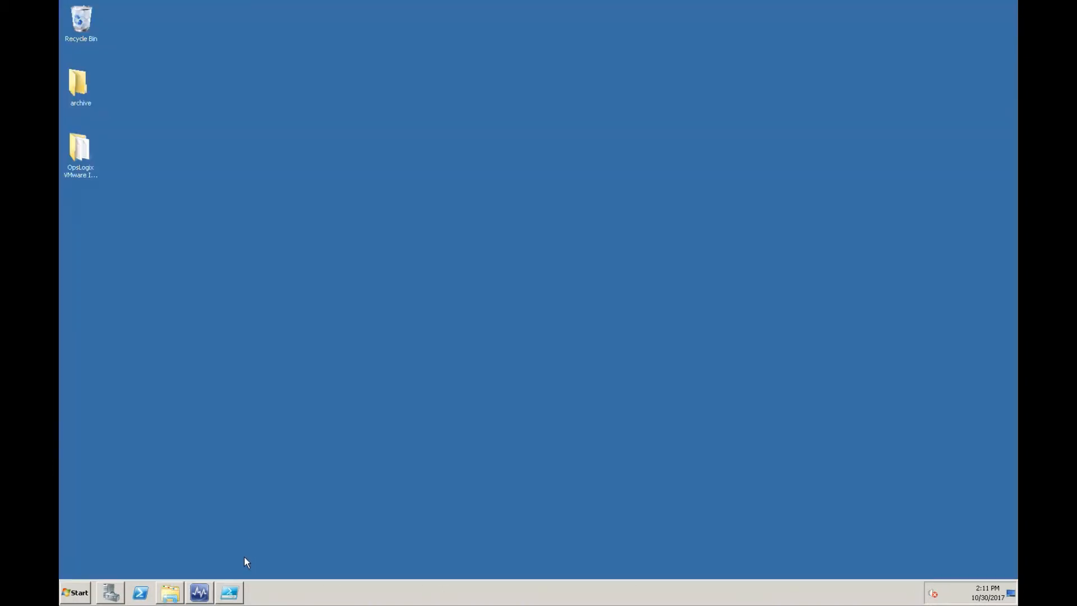
left_click(229, 590)
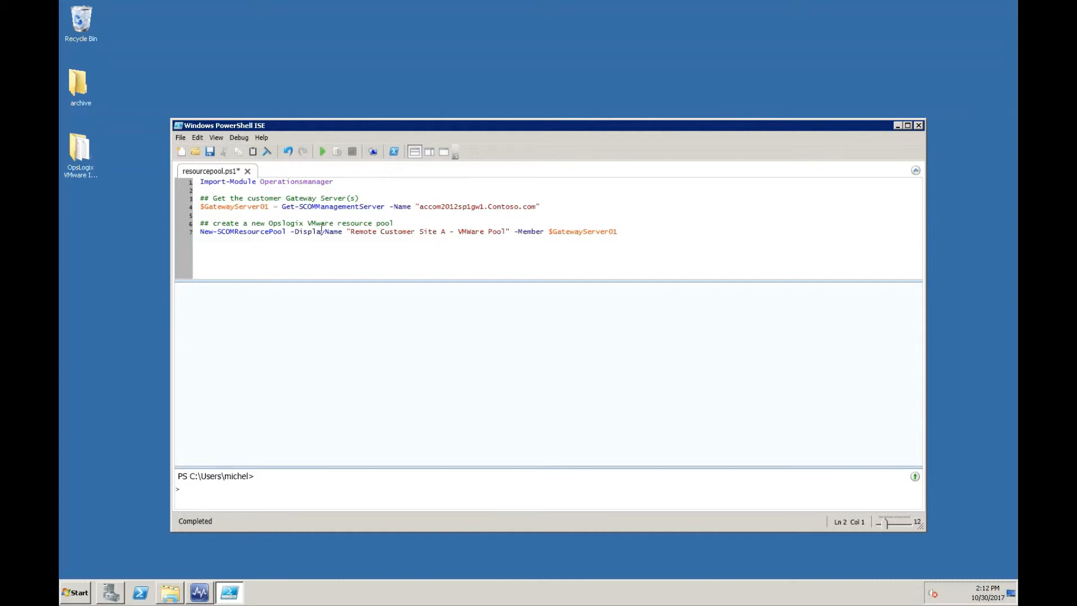
left_click(322, 151)
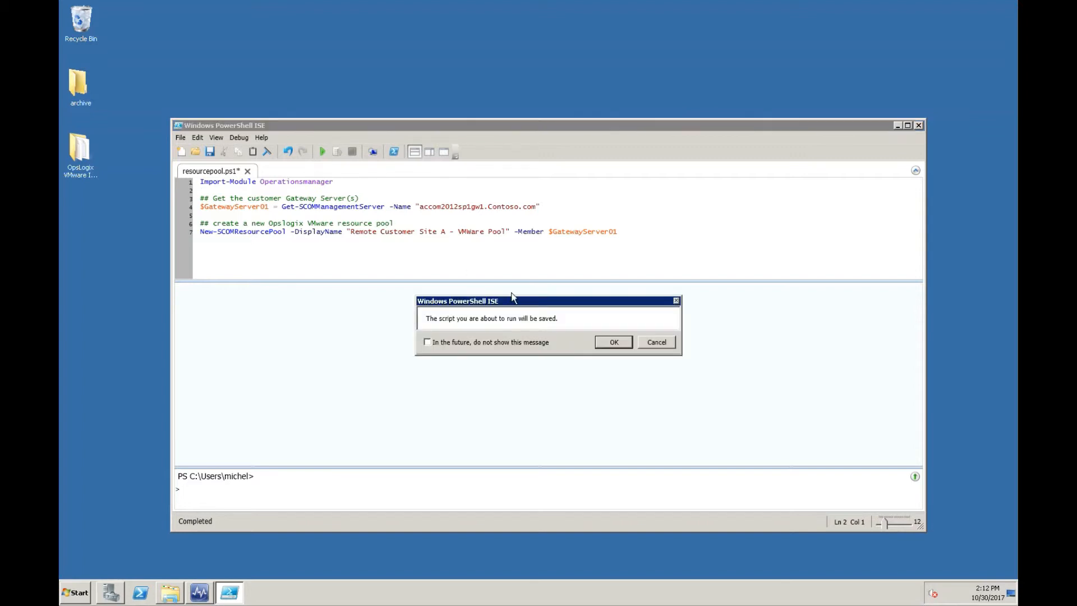
left_click(614, 344)
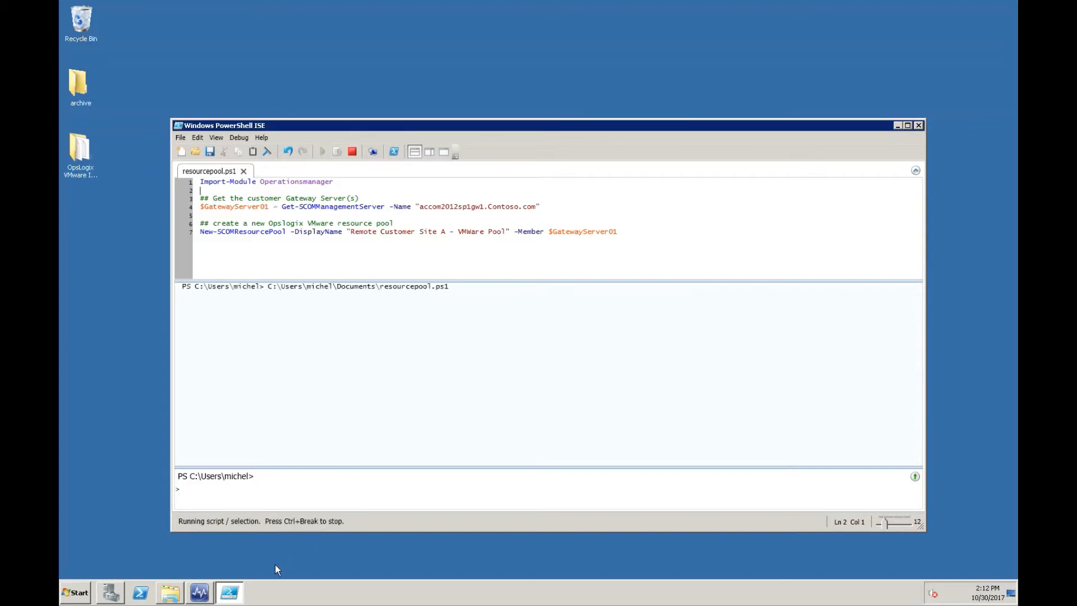
Switch to Operations Manager and check the pool membership in the properties of Remote Customer Site A - VMWare Pool.
left_click(201, 596)
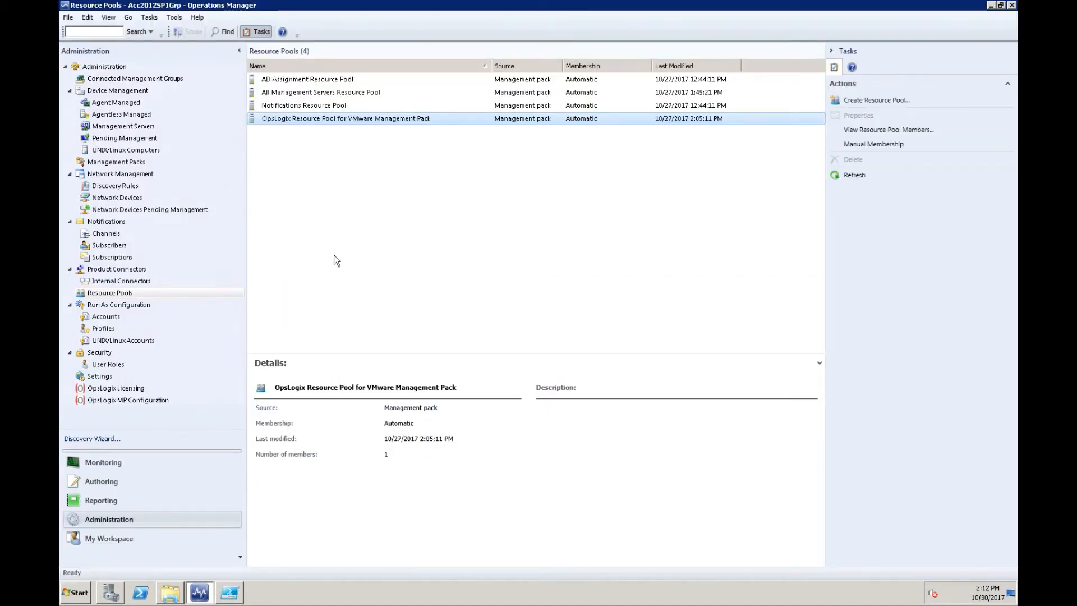
left_click(369, 133)
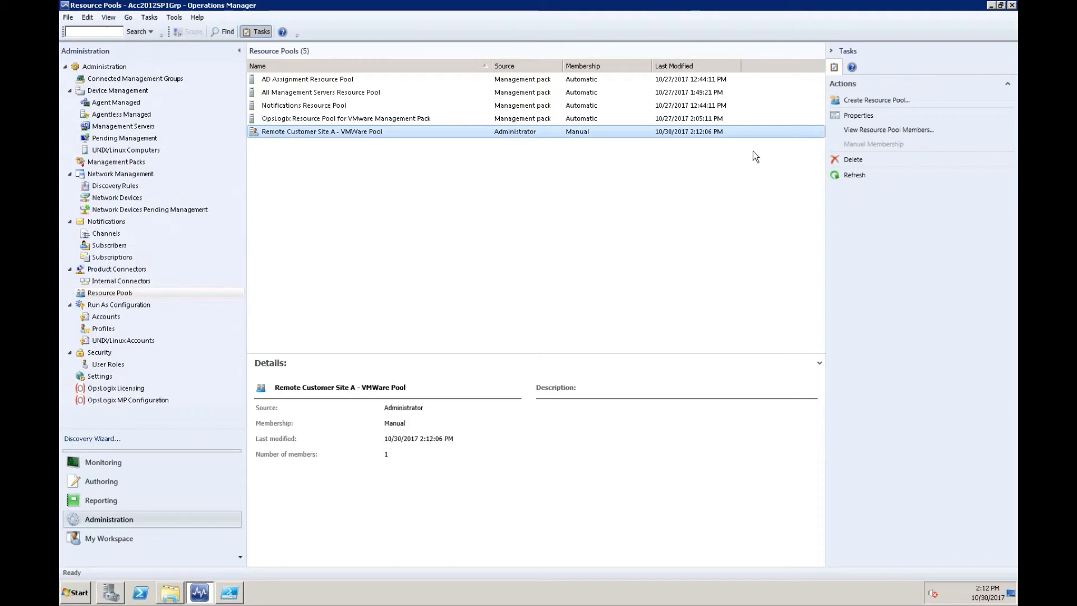
left_click(858, 118)
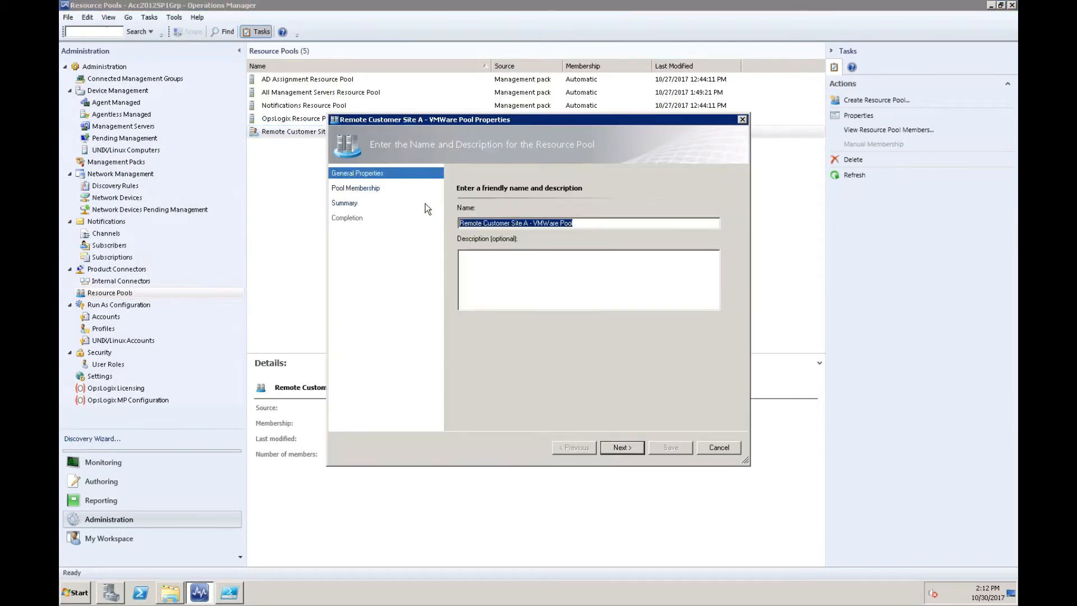
left_click(385, 189)
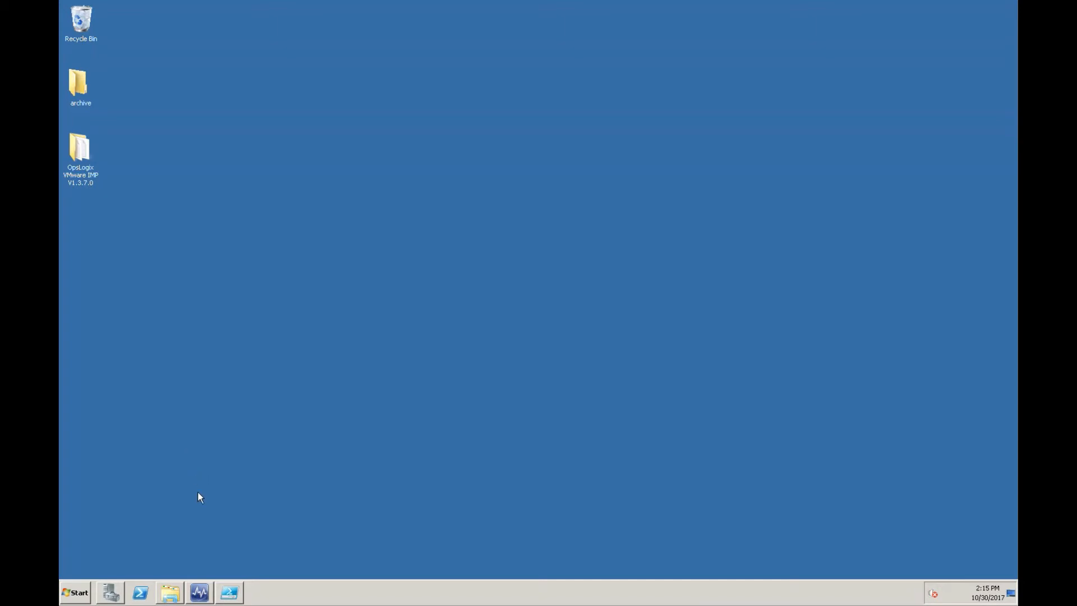
Switch to Operations Manager and open the VMWare IMP Configuration Dashboard in the OpsLogix VMware monitoring folder.
left_click(199, 592)
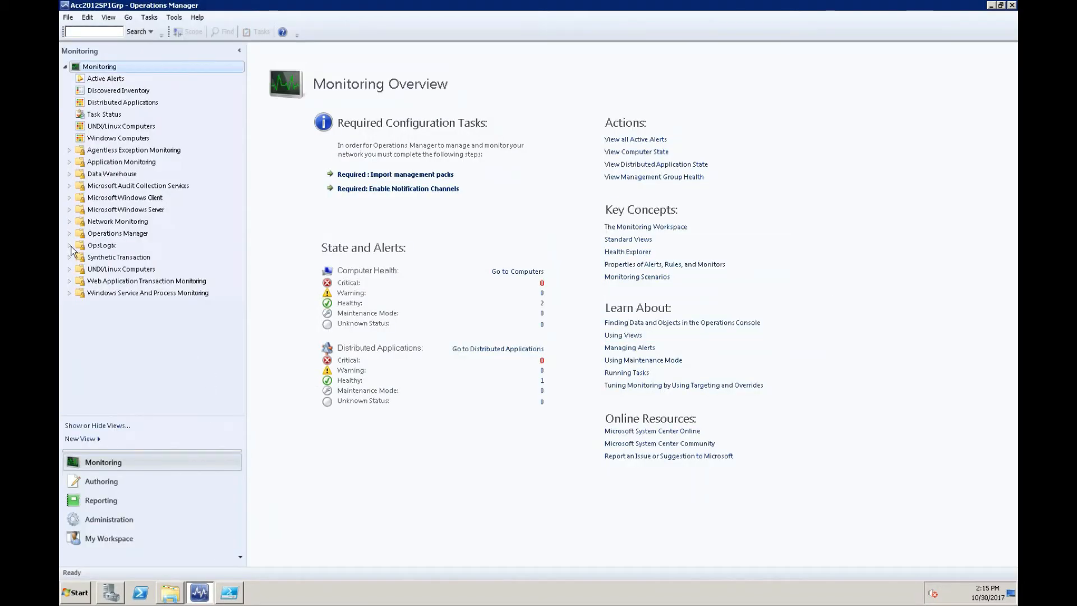
left_click(70, 245)
left_click(76, 270)
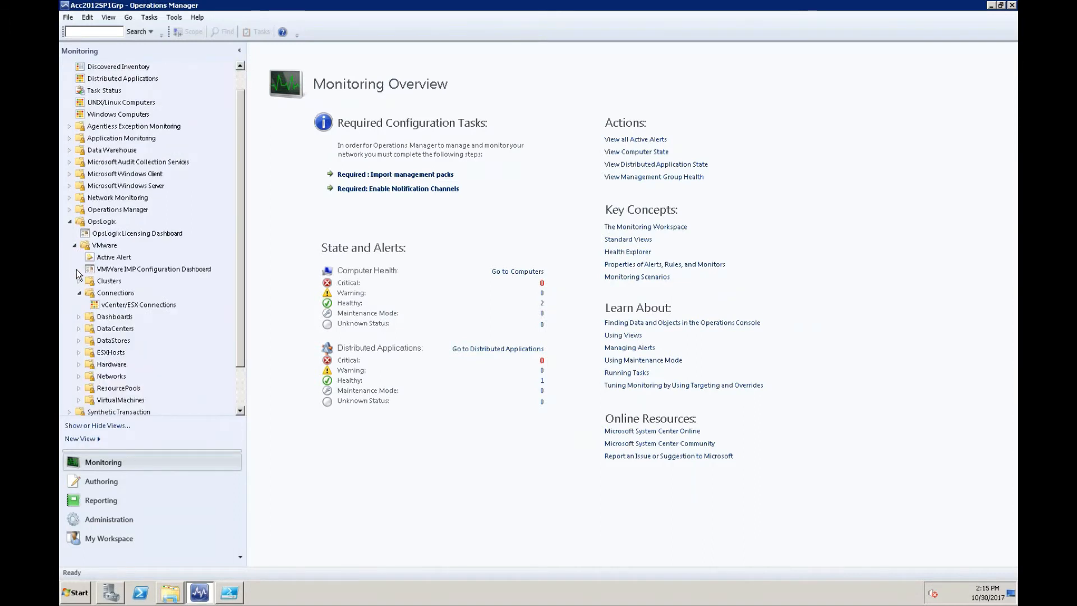
left_click(130, 271)
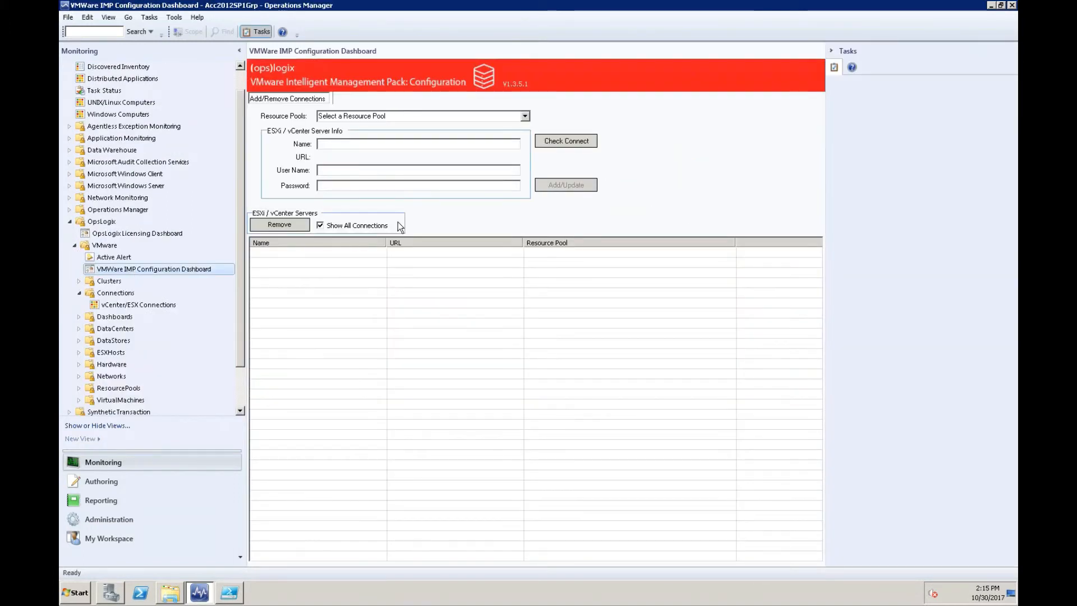
For Remote Customer Site A - VMWare Pool, check the connection to 84.84.215.85:1443 as root with the account password and add the server to the list.
left_click(524, 115)
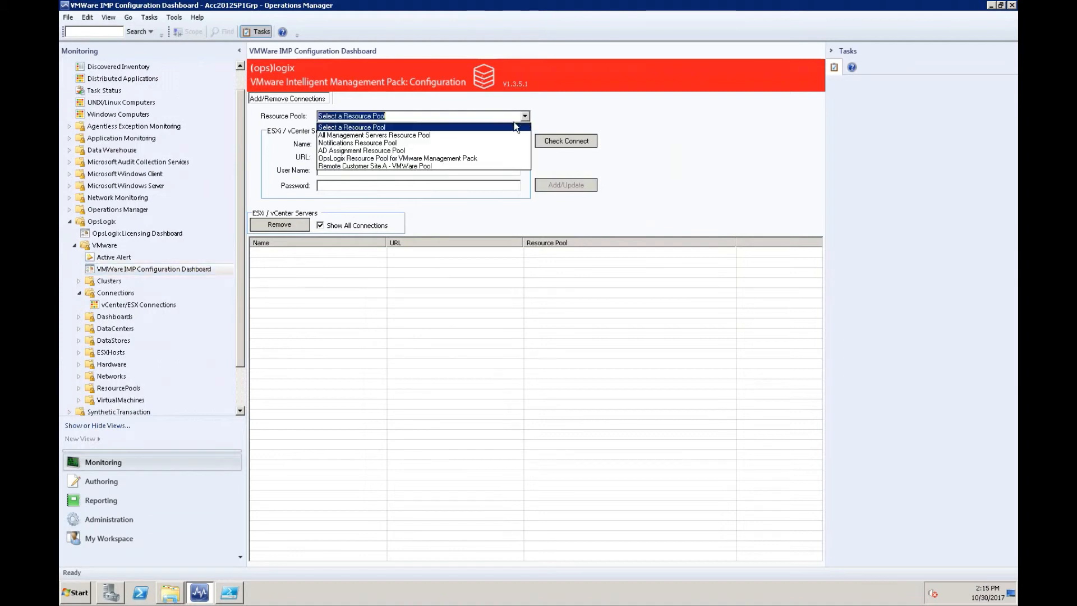
left_click(421, 166)
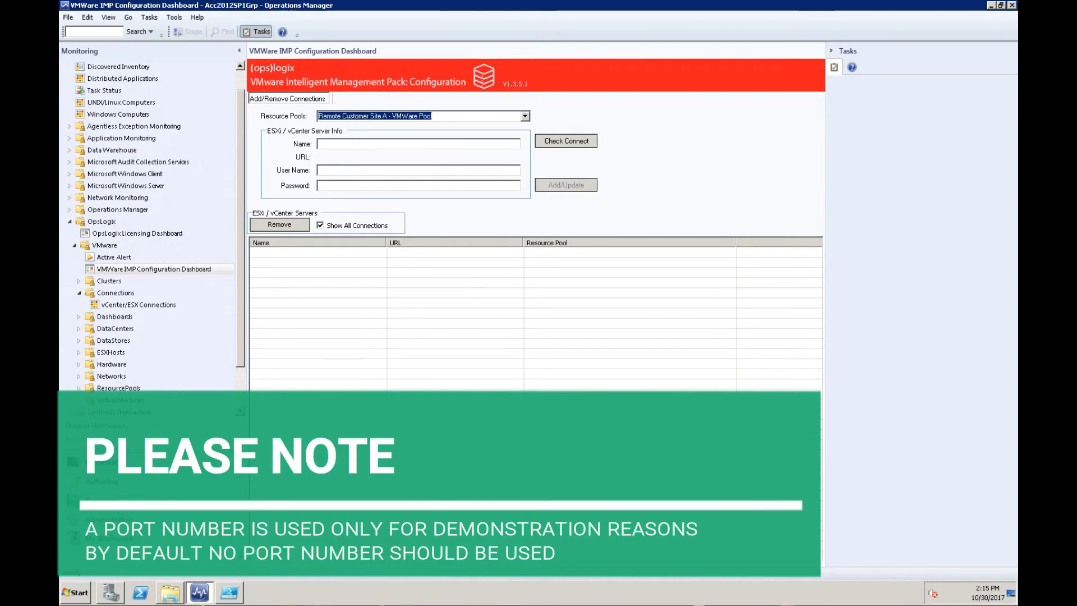
left_click(331, 144)
type("84.84.215.85:1443")
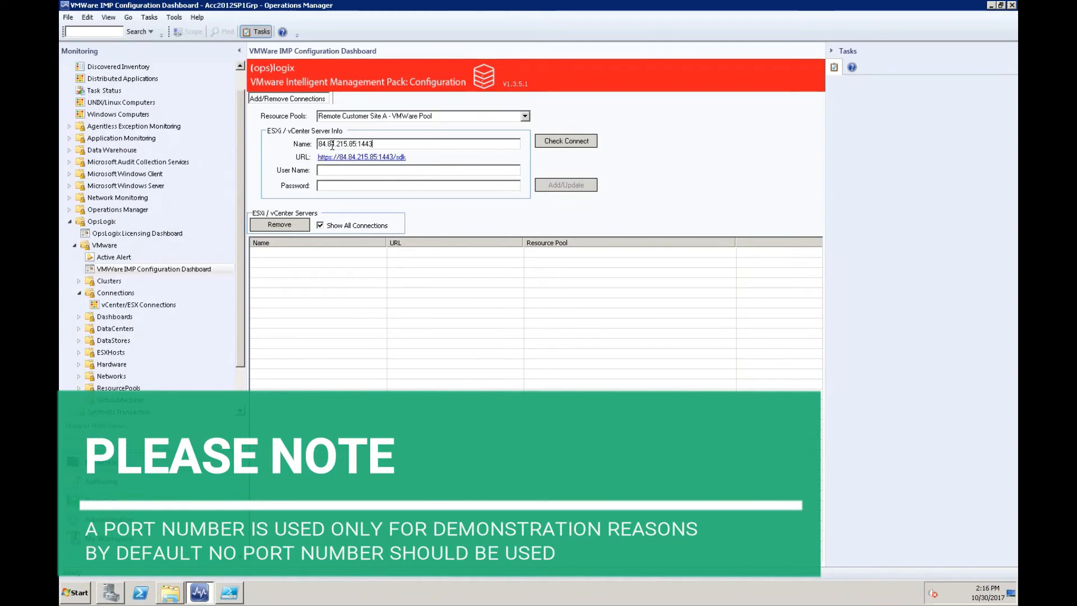
type("root")
key("Tab")
type("******")
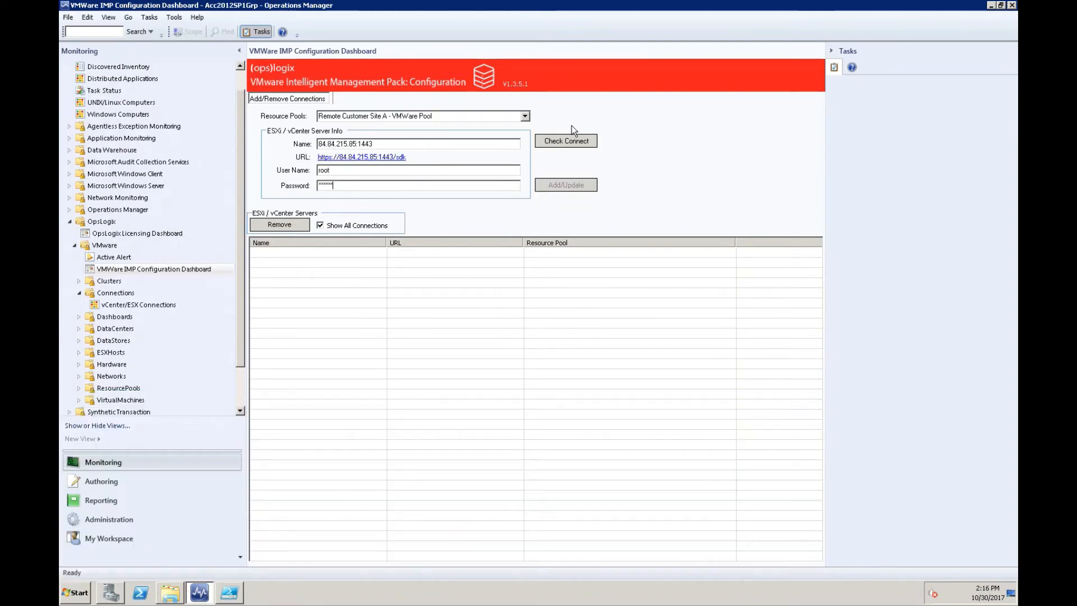
left_click(568, 141)
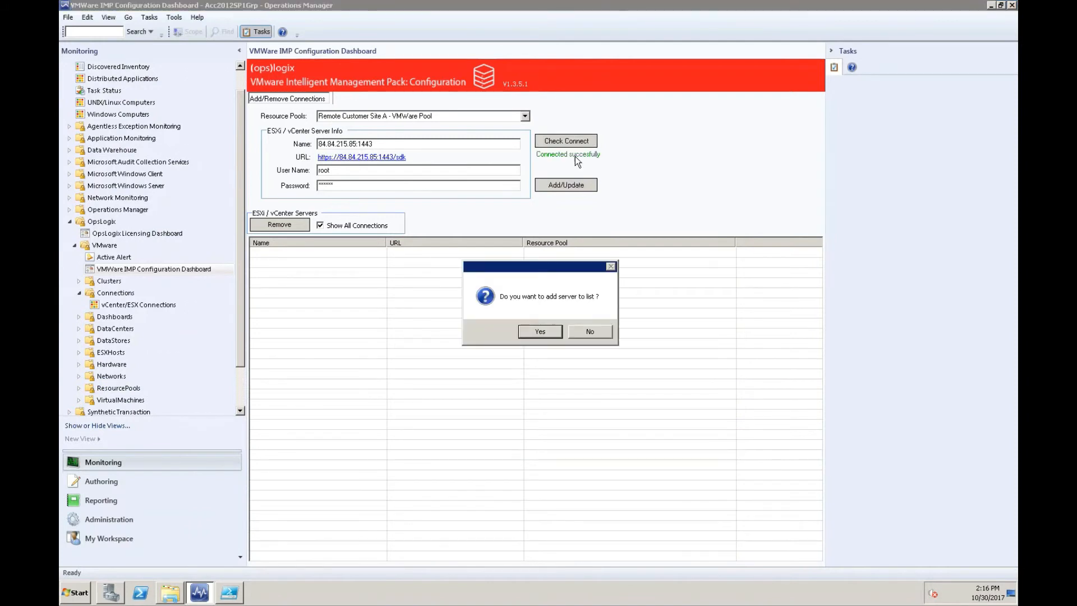
left_click(540, 332)
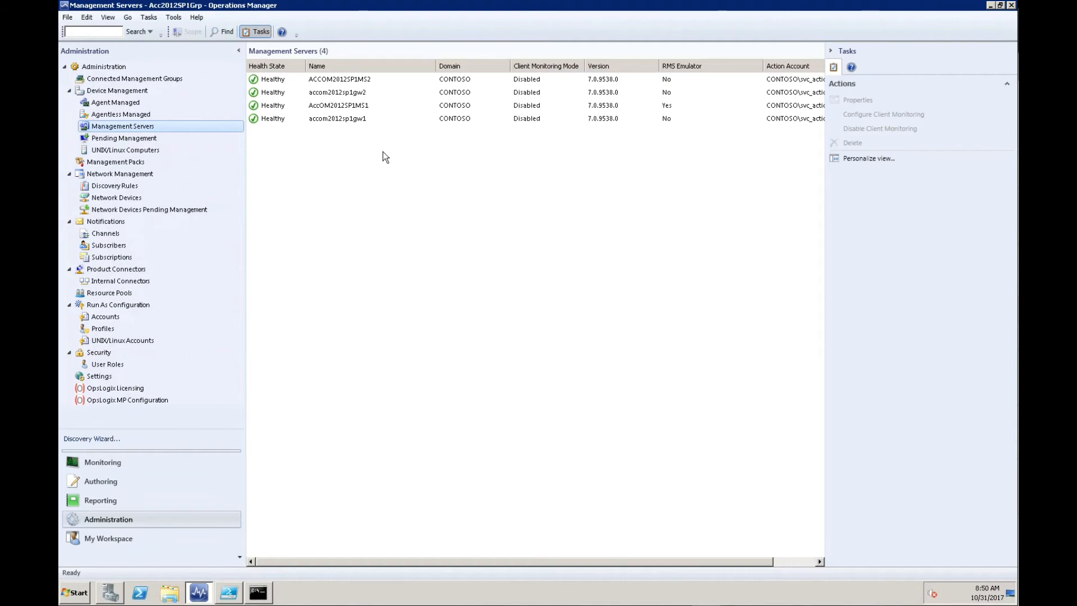
Examine the management servers ACCOM2012SP1MS1 and MS2 and the gateways accom2012sp1gw1 and gw2 in the management servers list.
left_click(370, 106)
left_click(364, 82)
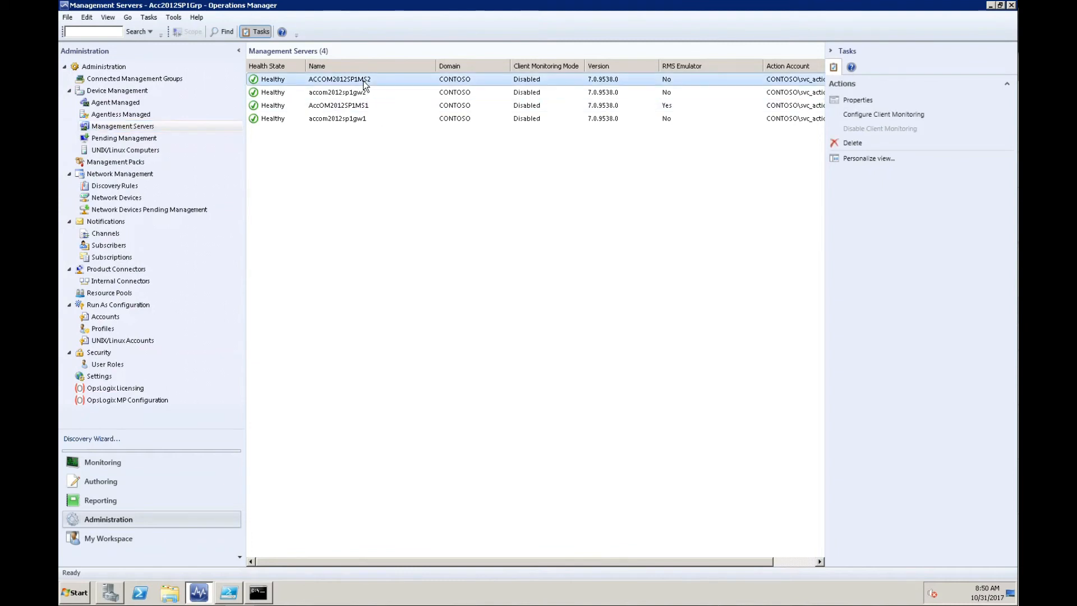
left_click(362, 105)
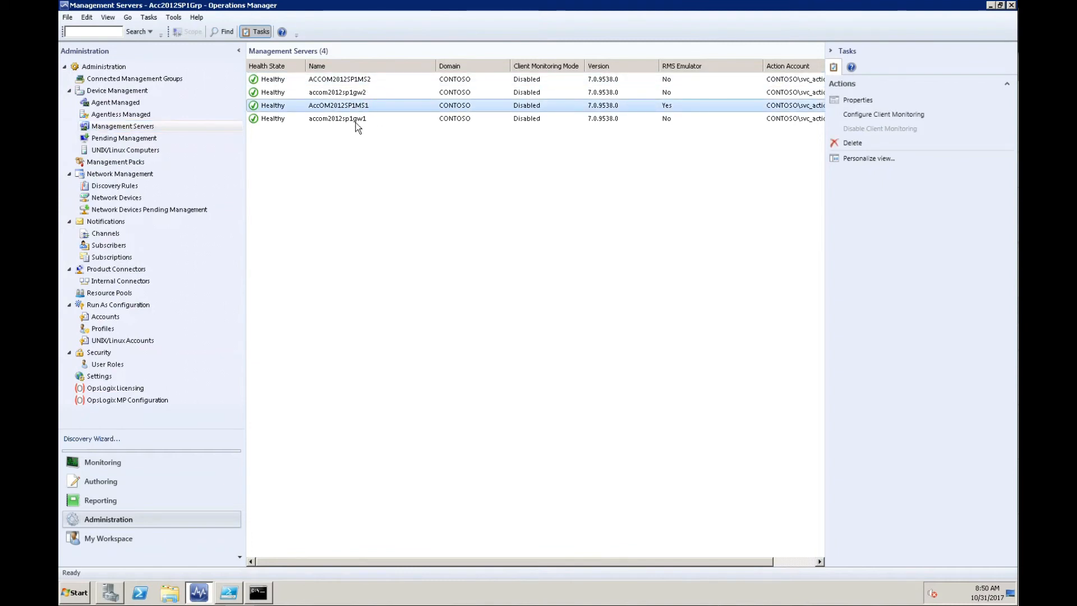
left_click(357, 122)
left_click(357, 94)
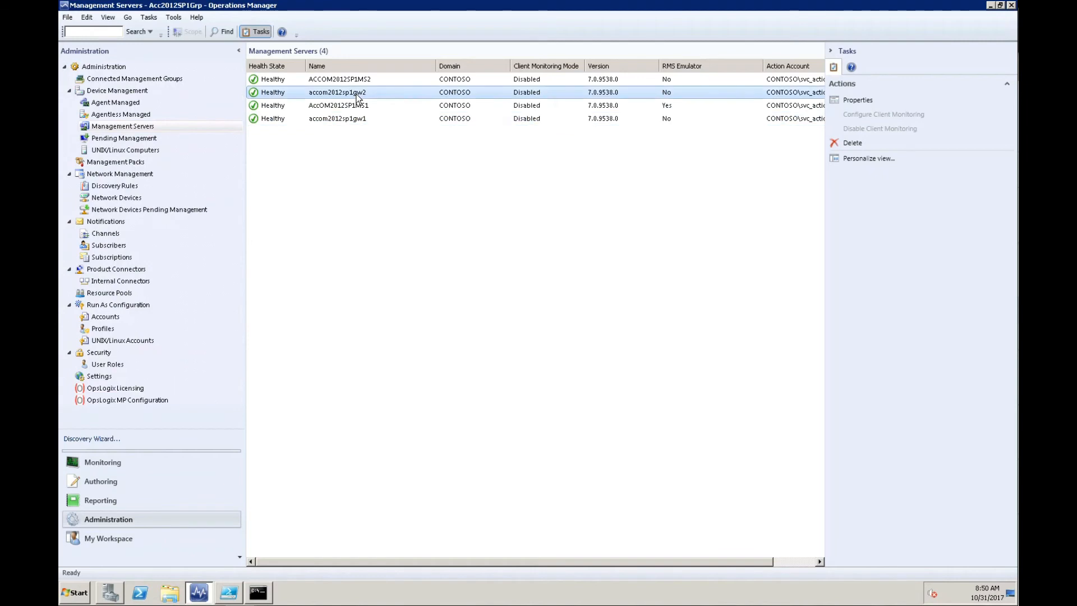
left_click(354, 119)
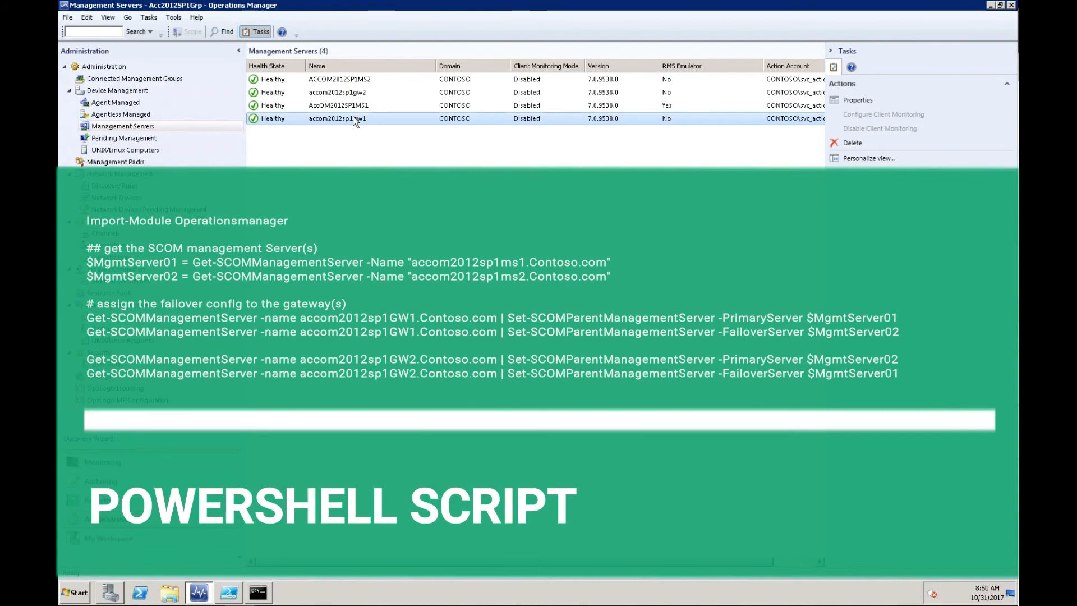
Switch to Windows PowerShell ISE, review failover.ps1 and run it to assign primary and failover management servers to gateways accom2012sp1GW1 and accom2012sp1GW2.
left_click(230, 592)
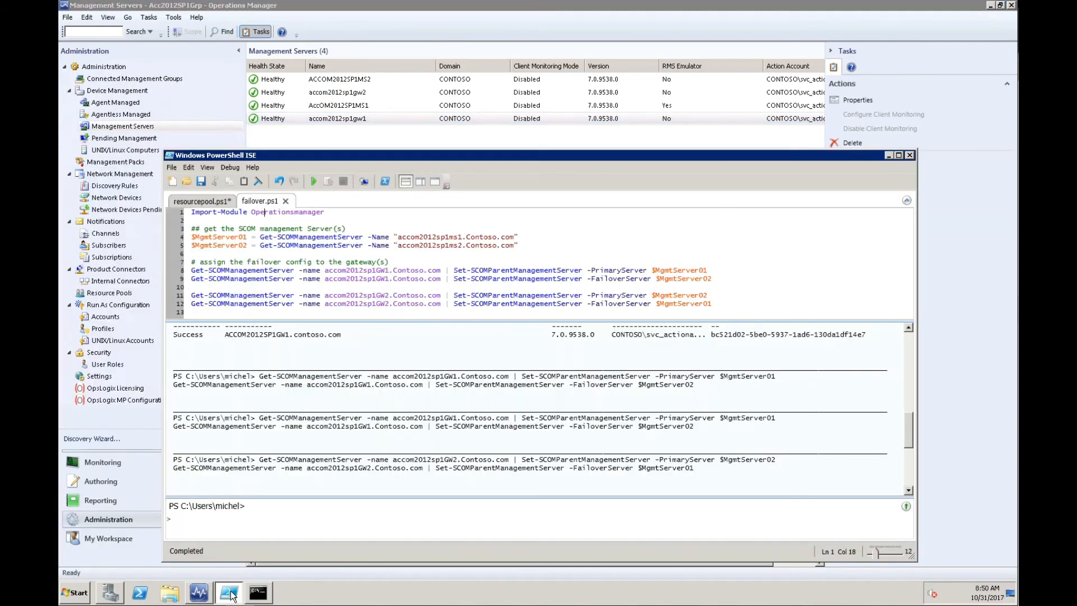
left_click(236, 221)
left_click(244, 238)
left_click(666, 271)
left_click(385, 296)
left_click(204, 229)
left_click(312, 184)
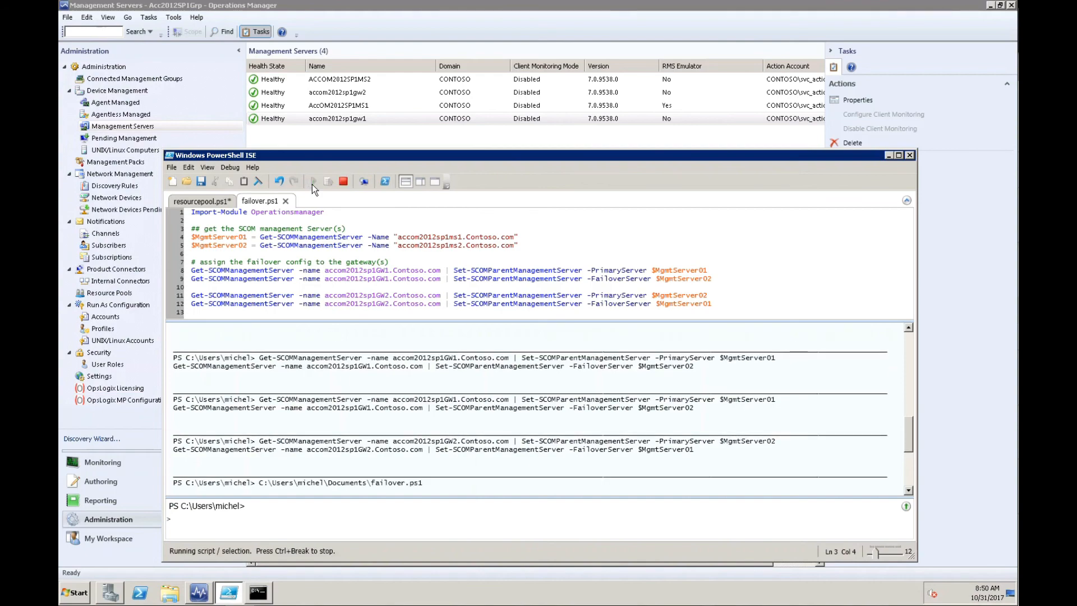